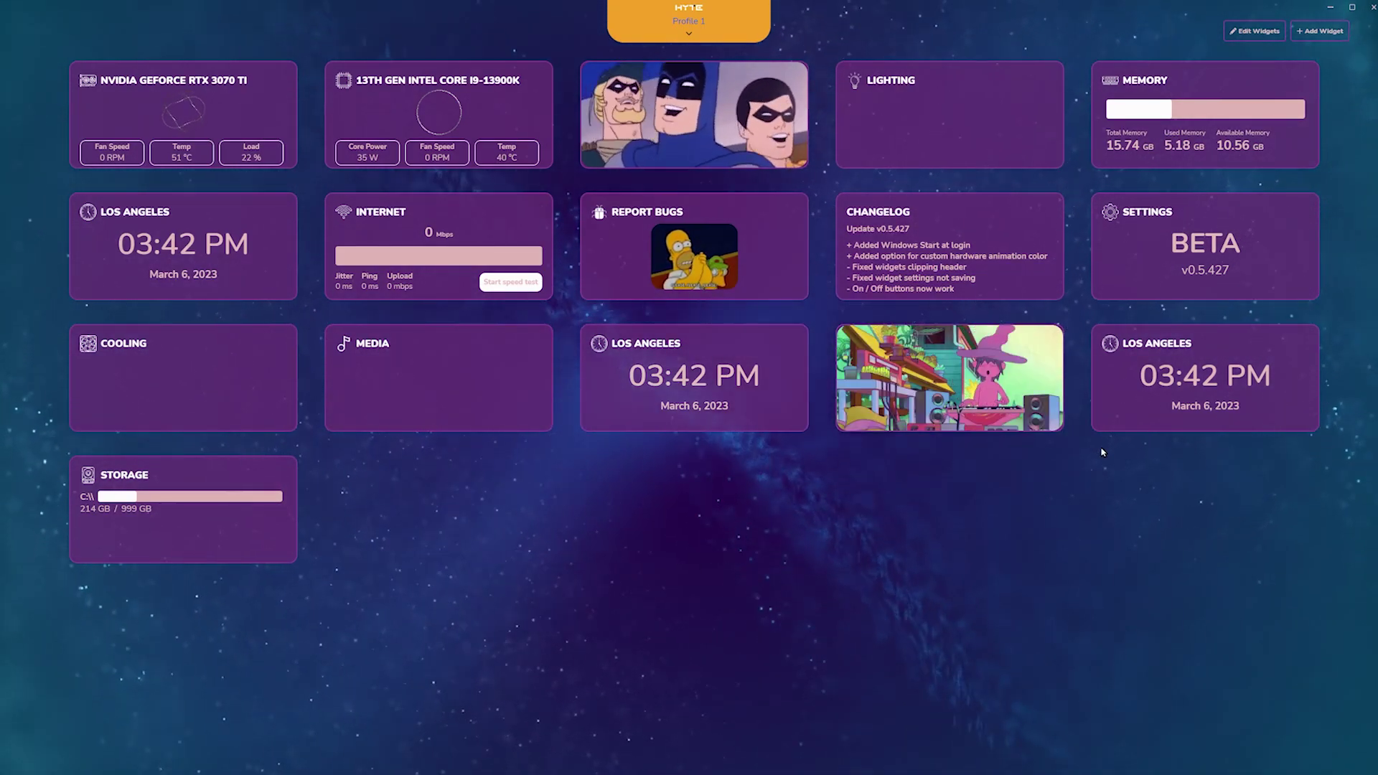
Move the Settings widget before the Changelog and set the cloudy-sky gallery wallpaper as background
{"action": "left_click_drag", "start_coordinate": [1314, 286], "coordinate": [1059, 286]}
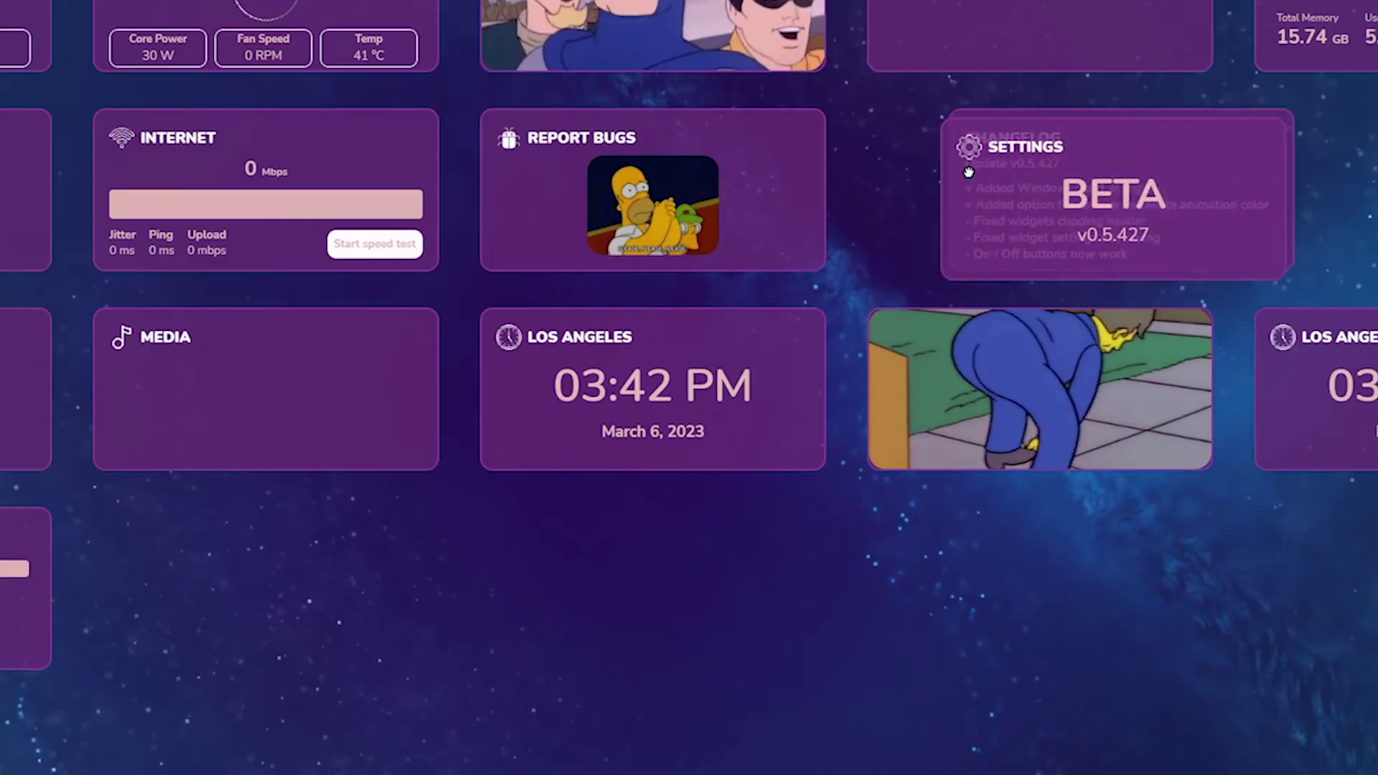
{"action": "left_click", "coordinate": [1050, 184]}
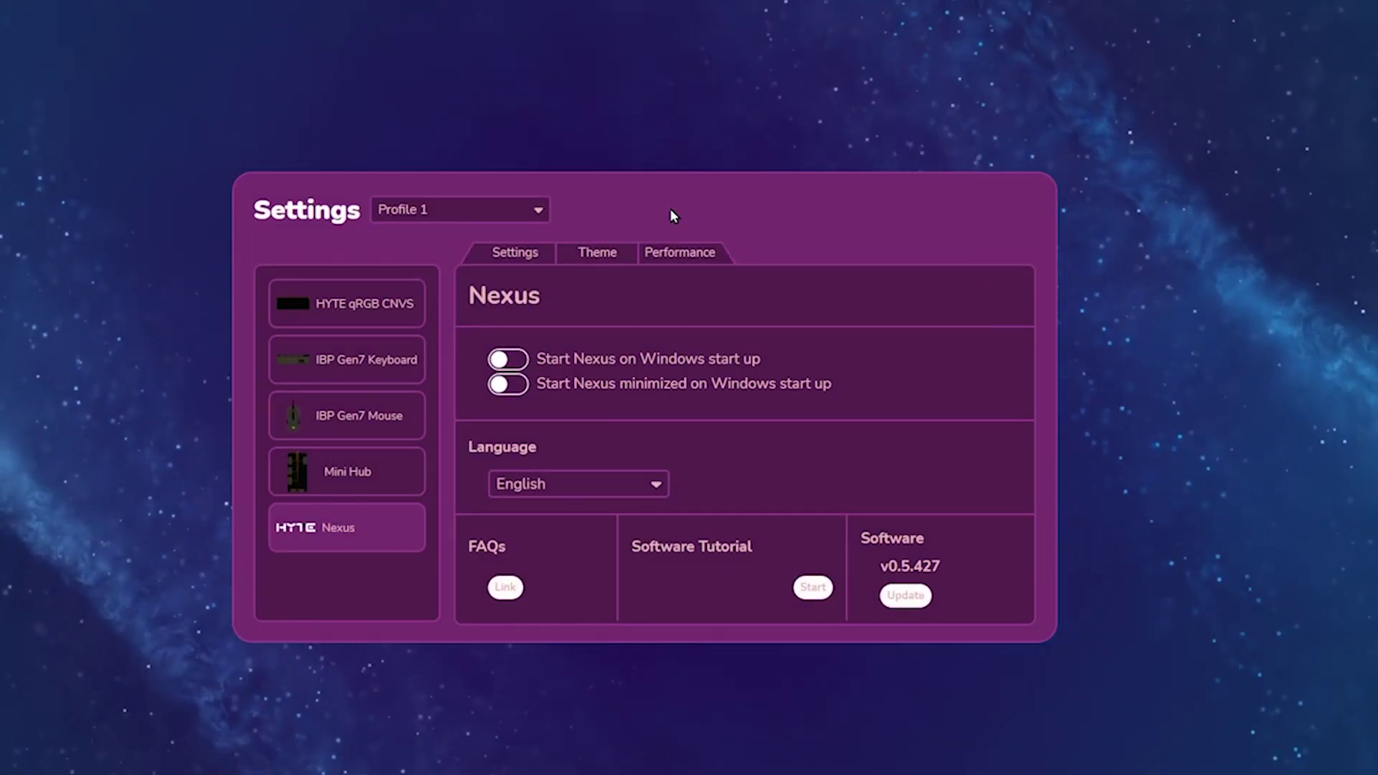
{"action": "left_click", "coordinate": [586, 256]}
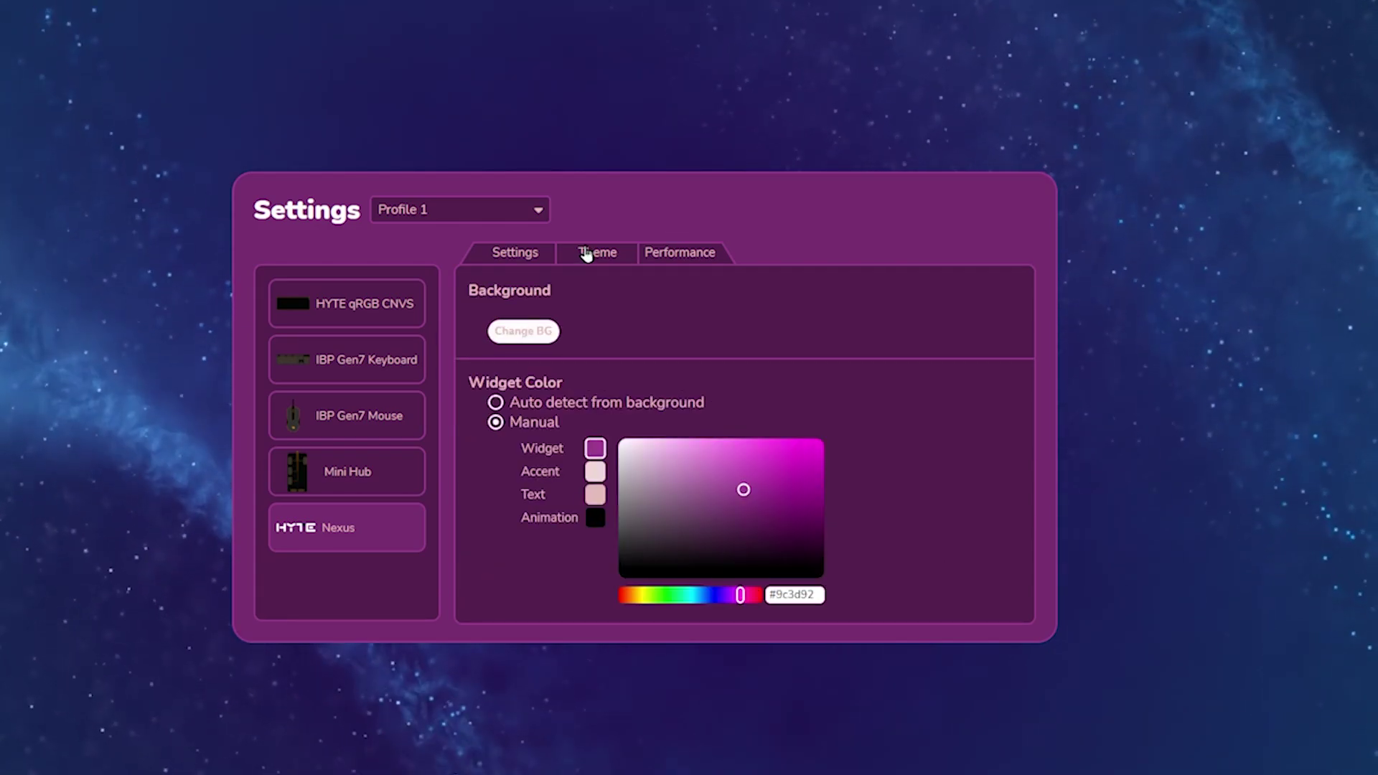
{"action": "left_click", "coordinate": [530, 336]}
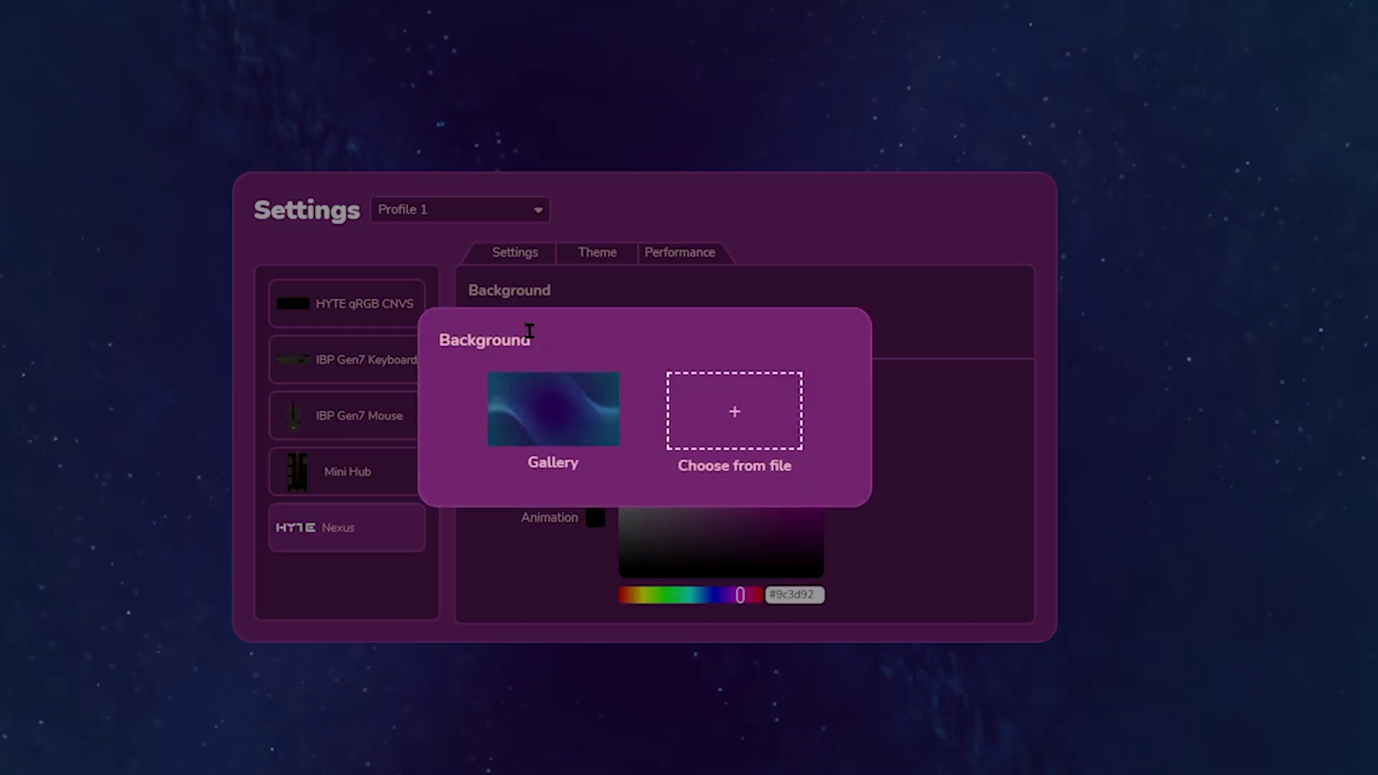
{"action": "left_click", "coordinate": [551, 391]}
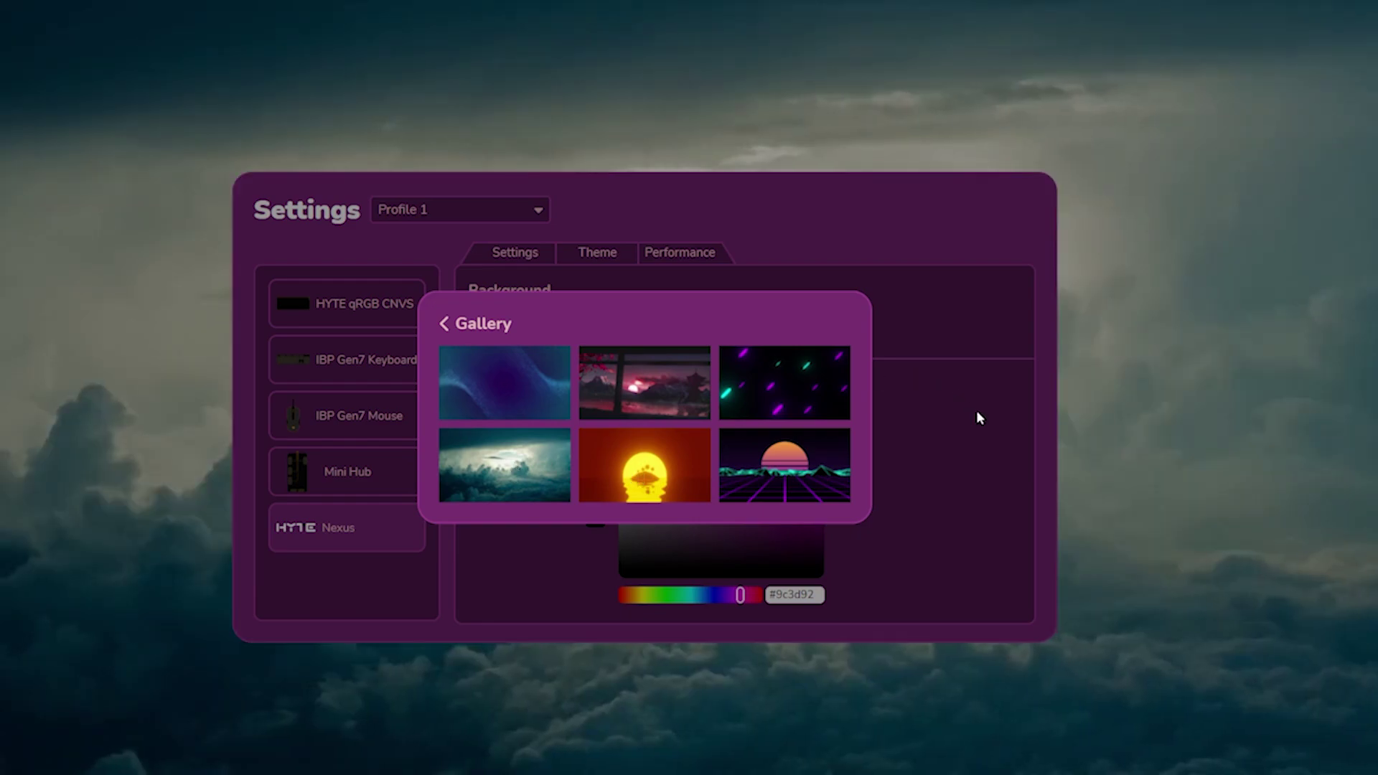
{"action": "left_click", "coordinate": [980, 418]}
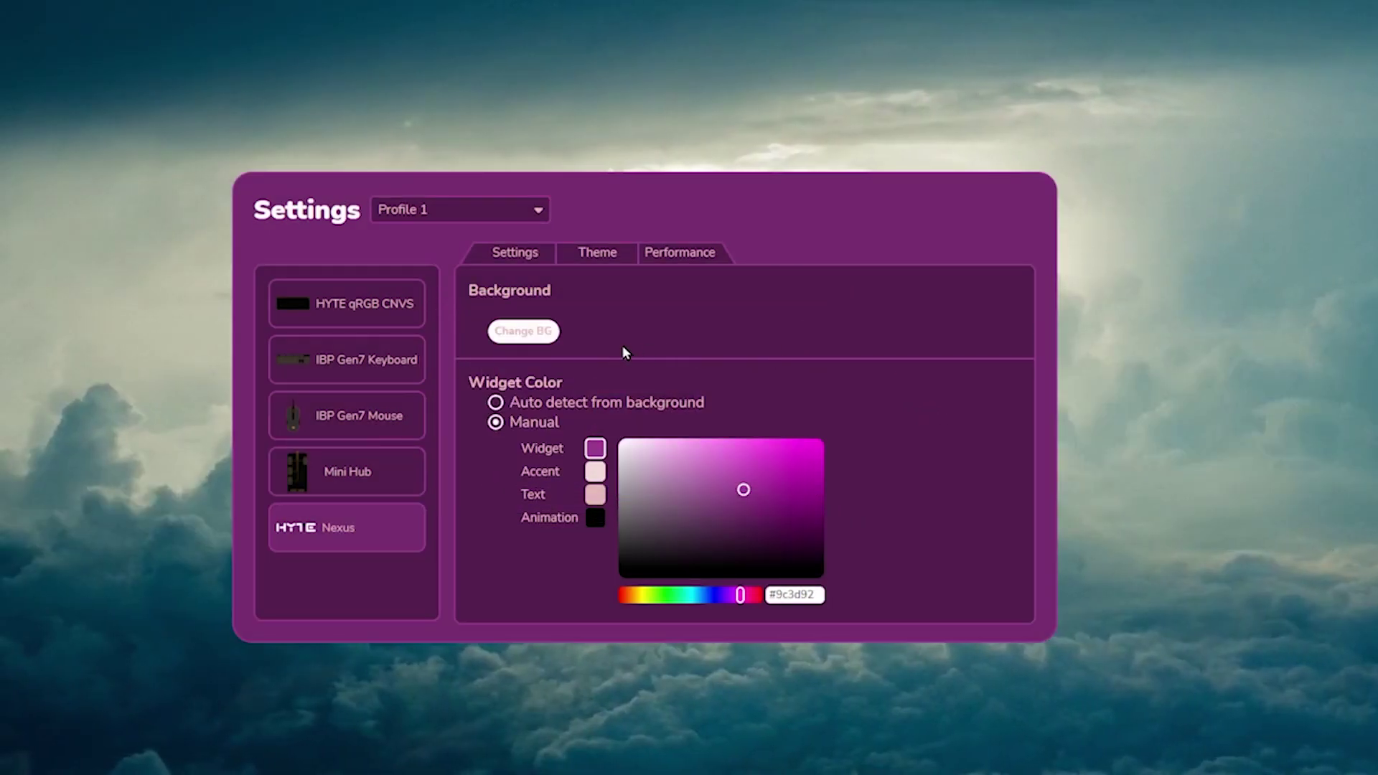
{"action": "left_click", "coordinate": [544, 335]}
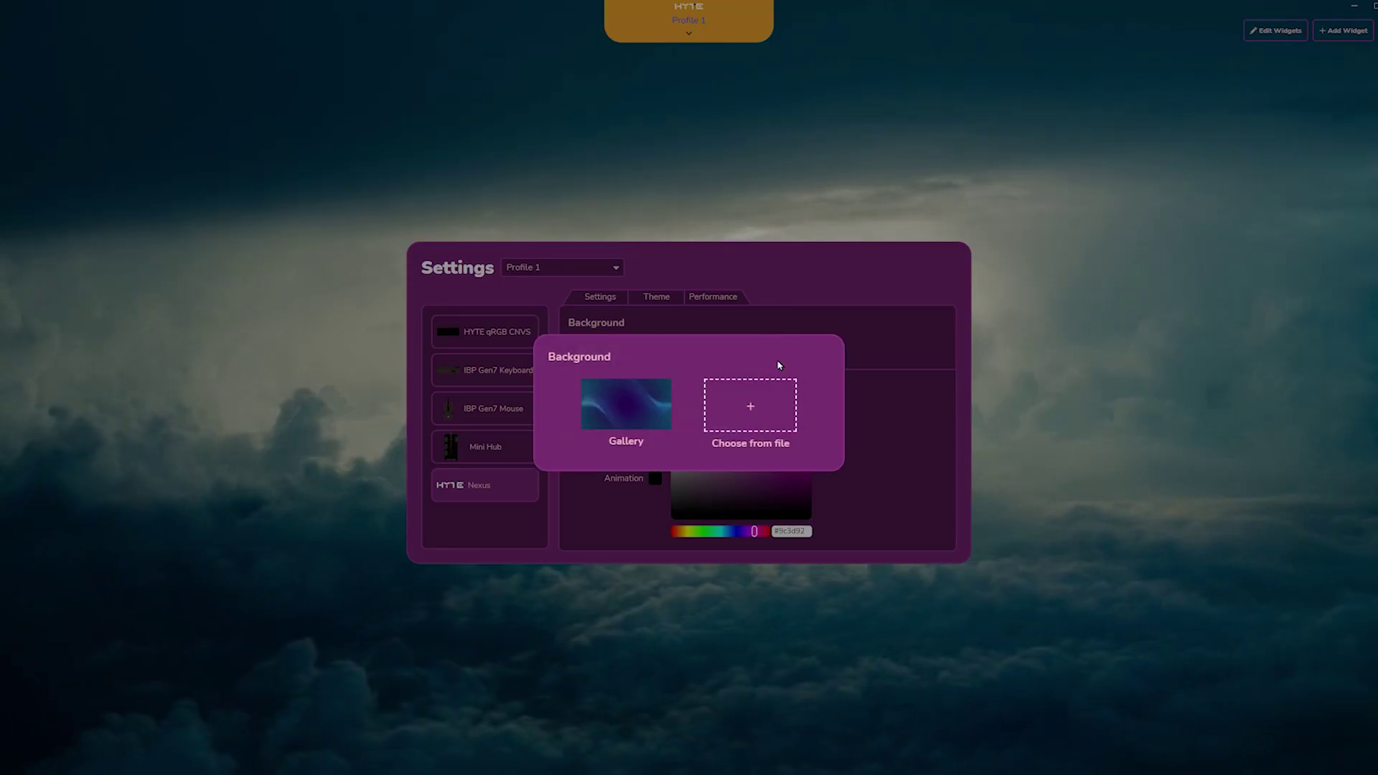
{"action": "left_click", "coordinate": [750, 406]}
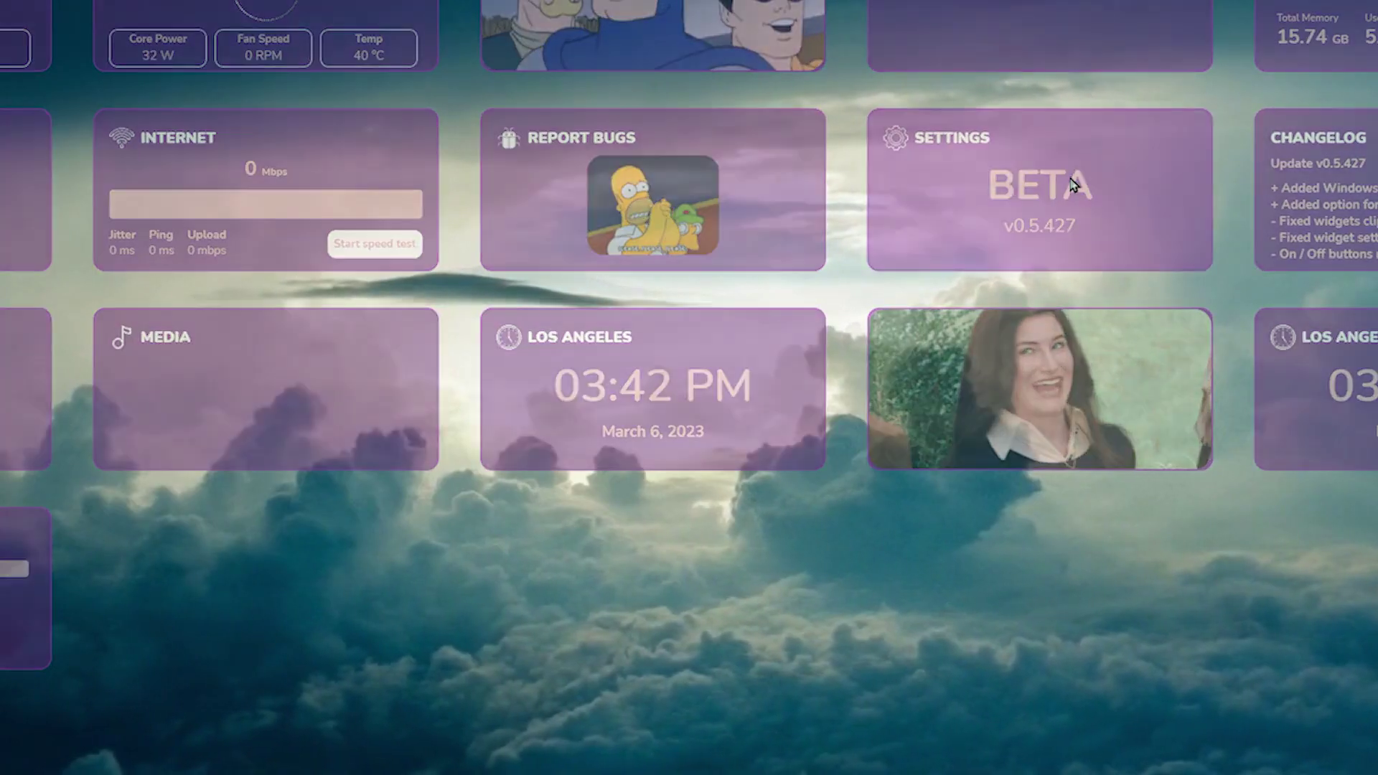
Manually set the widget colour to a darker purple in Theme settings, then close settings
{"action": "left_click", "coordinate": [1071, 184]}
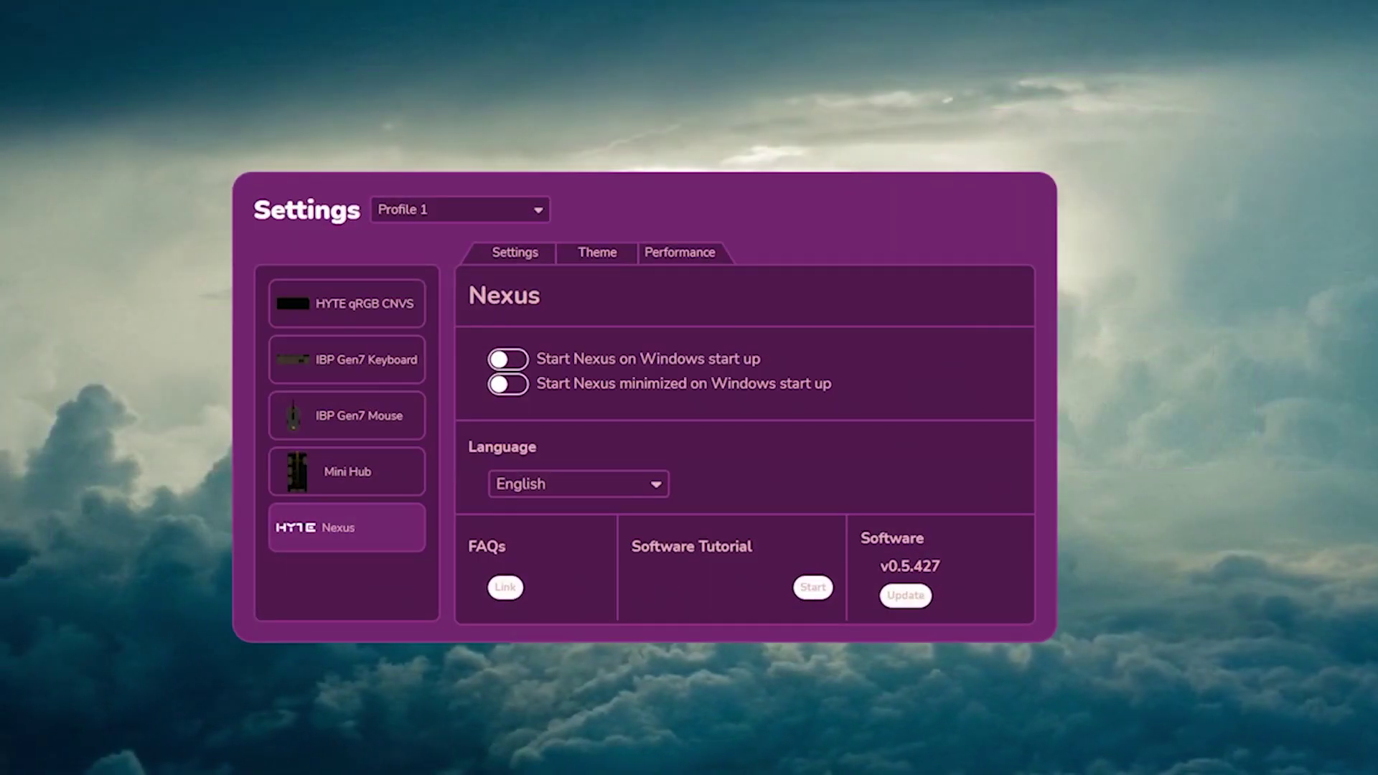
{"action": "left_click", "coordinate": [597, 252]}
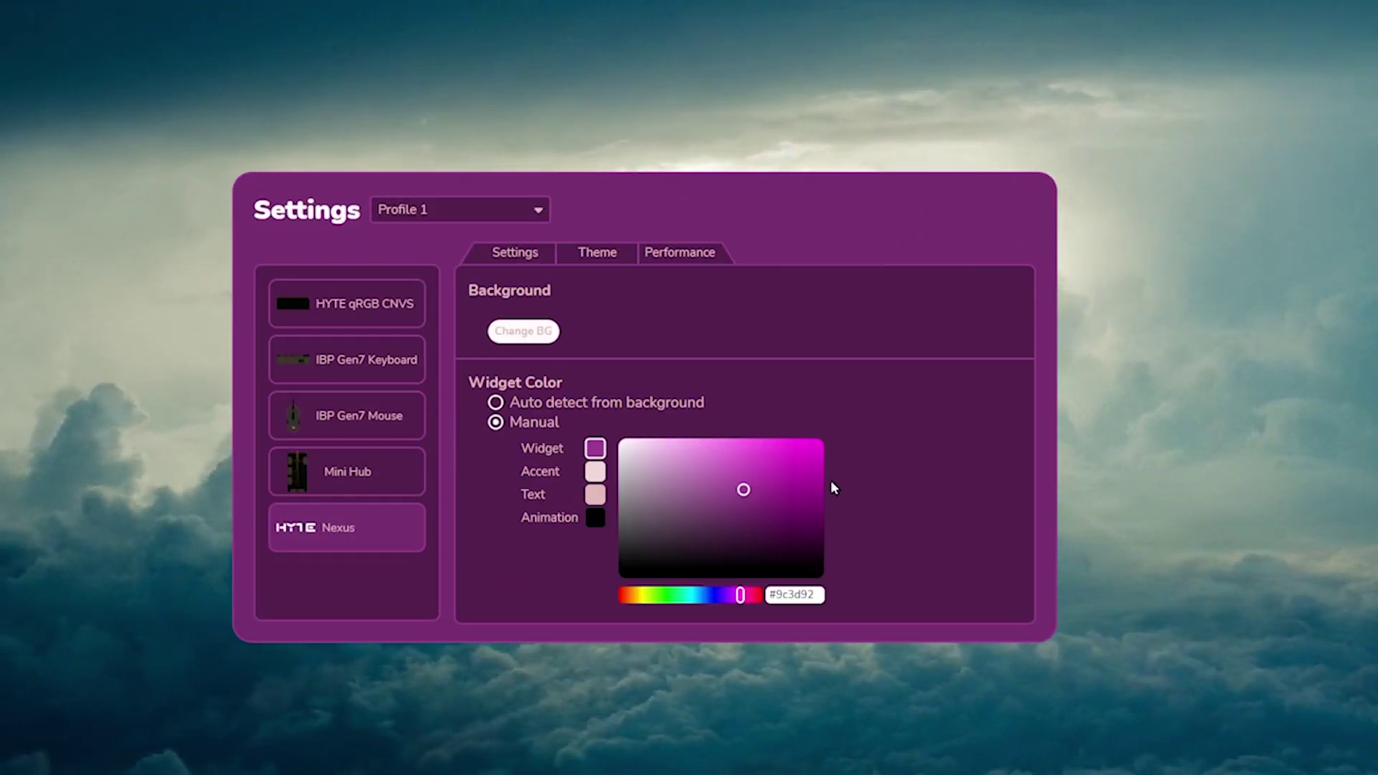
{"action": "mouse_move", "coordinate": [747, 494]}
{"action": "left_mouse_down"}
{"action": "mouse_move", "coordinate": [818, 451]}
{"action": "mouse_move", "coordinate": [821, 487]}
{"action": "mouse_move", "coordinate": [799, 511]}
{"action": "mouse_move", "coordinate": [738, 538]}
{"action": "mouse_move", "coordinate": [696, 532]}
{"action": "mouse_move", "coordinate": [729, 545]}
{"action": "mouse_move", "coordinate": [745, 465]}
{"action": "mouse_move", "coordinate": [778, 470]}
{"action": "mouse_move", "coordinate": [753, 476]}
{"action": "mouse_move", "coordinate": [702, 437]}
{"action": "mouse_move", "coordinate": [797, 433]}
{"action": "mouse_move", "coordinate": [725, 462]}
{"action": "mouse_move", "coordinate": [762, 470]}
{"action": "mouse_move", "coordinate": [741, 467]}
{"action": "left_mouse_up"}
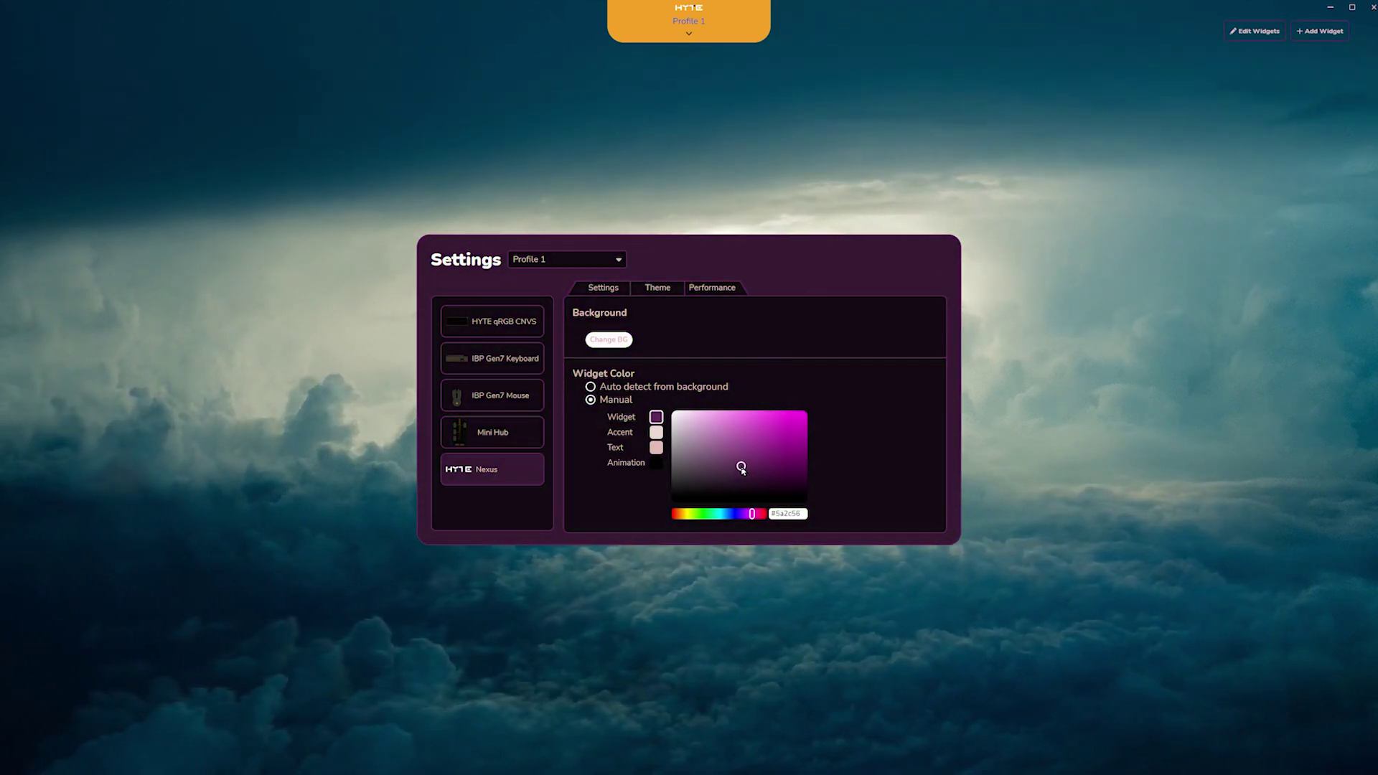
{"action": "key", "text": "Escape"}
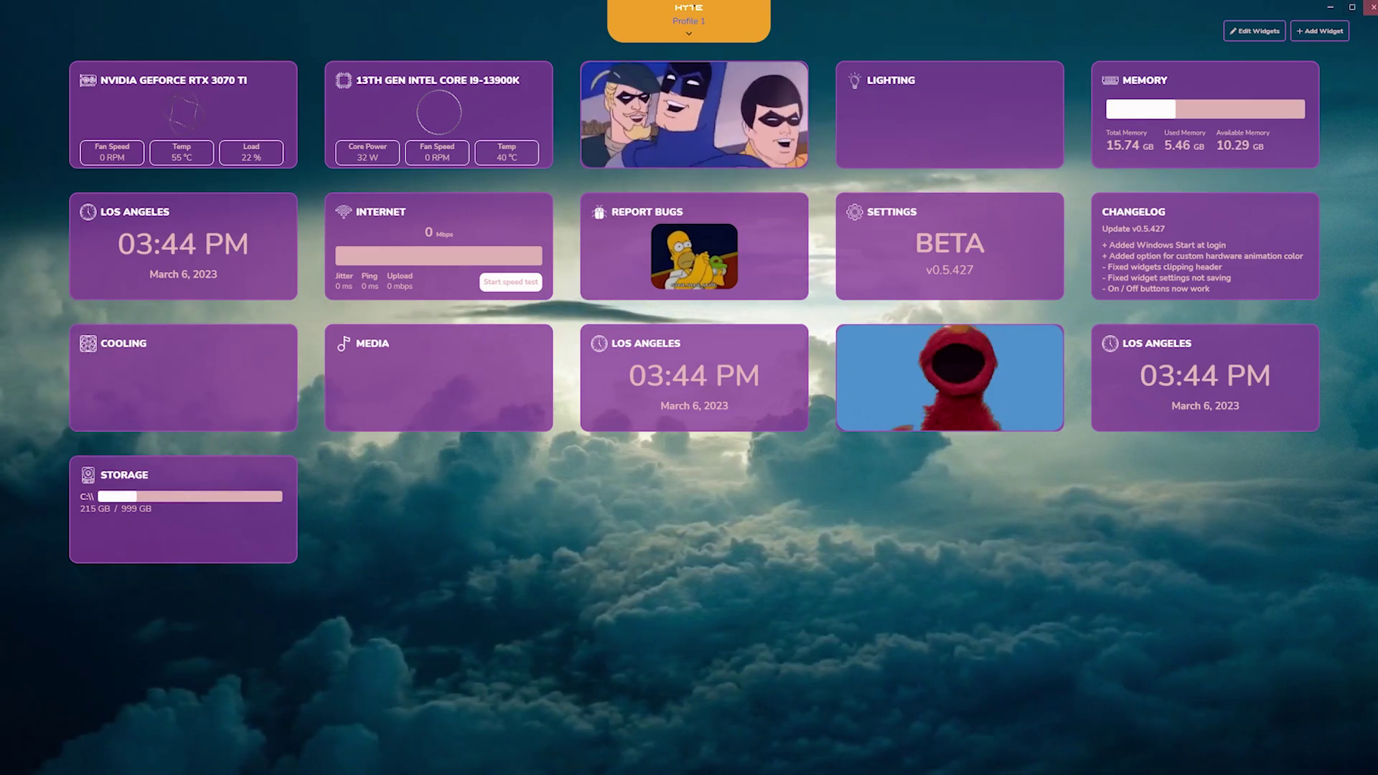
Restore the HYTE Nexus window to a smaller size, then maximize it to full screen
{"action": "left_click", "coordinate": [1353, 7]}
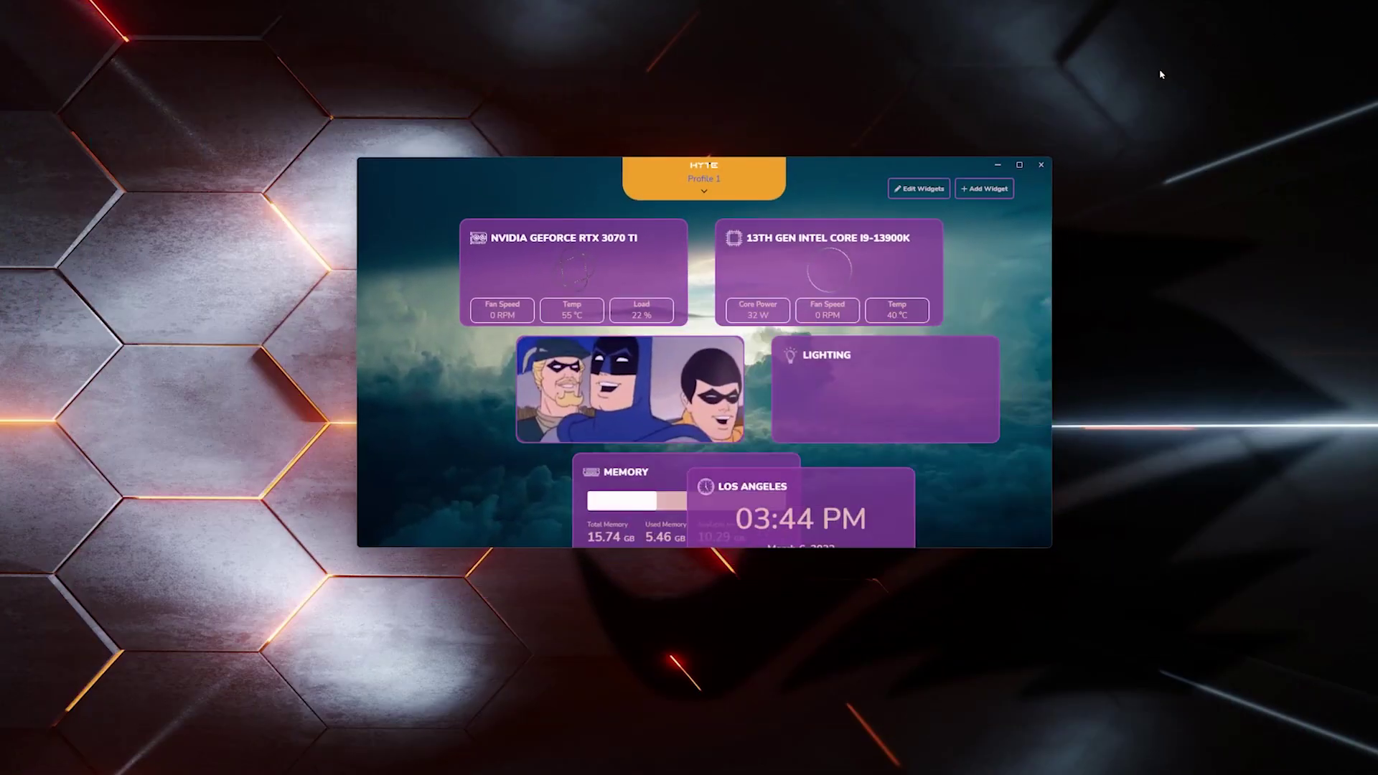
{"action": "left_click", "coordinate": [1020, 165]}
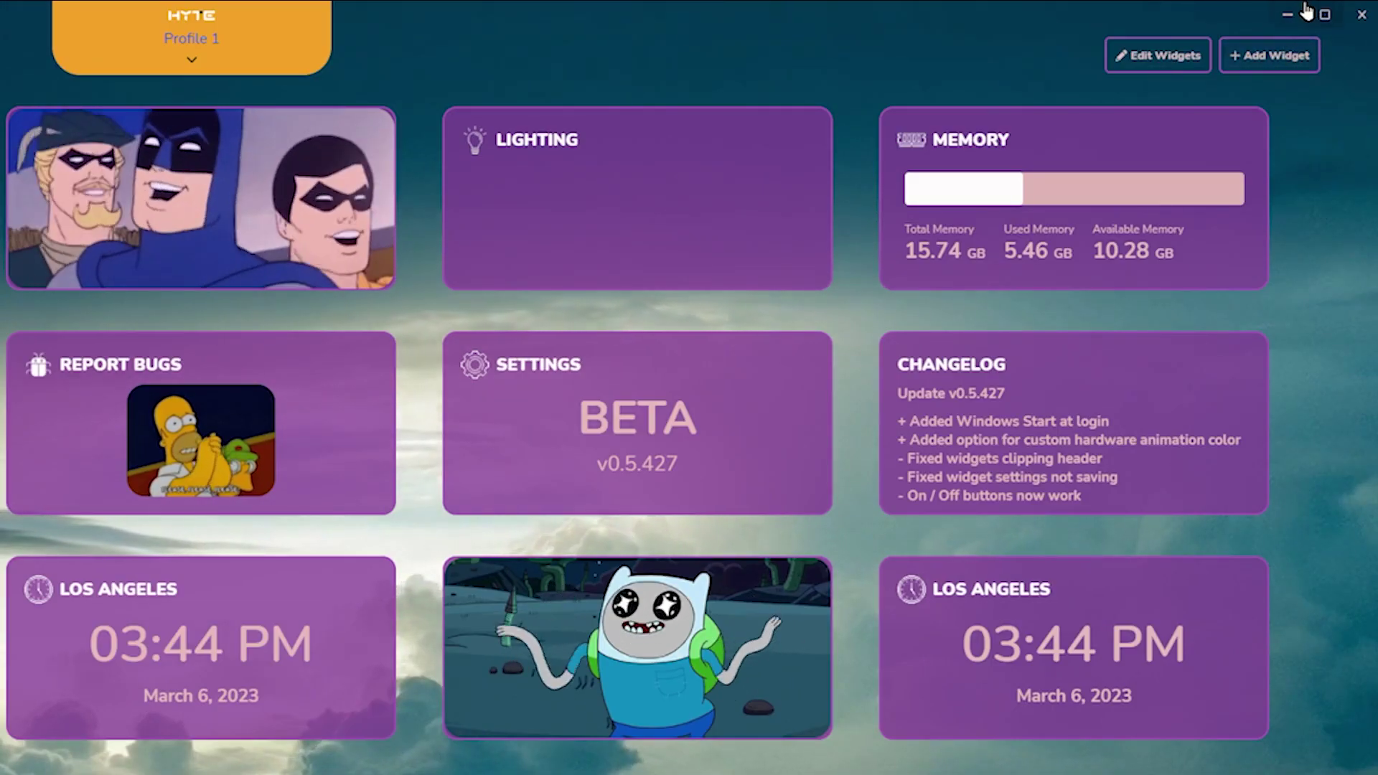
Remove two Los Angeles clock widgets and move the Lighting and Internet widgets into row two
{"action": "left_click", "coordinate": [1158, 58]}
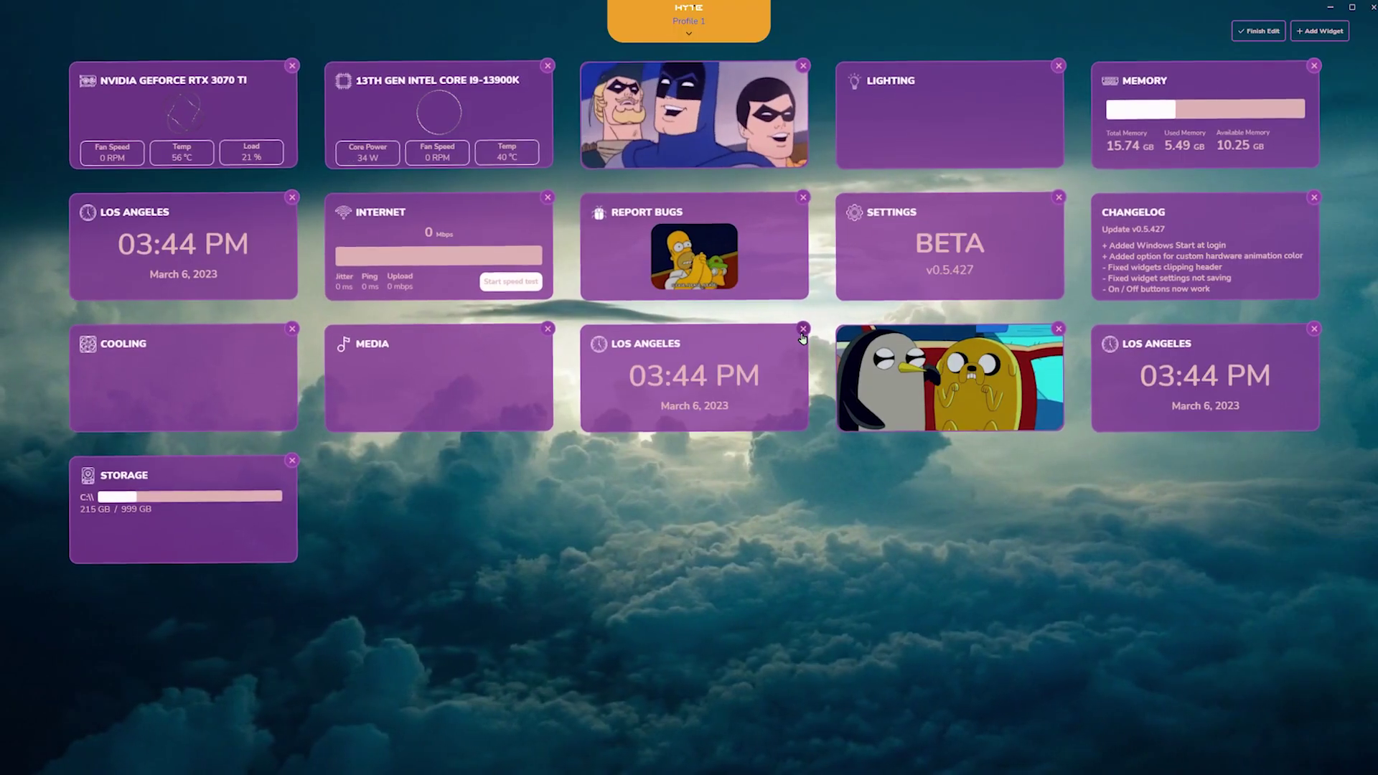
{"action": "left_click", "coordinate": [292, 197]}
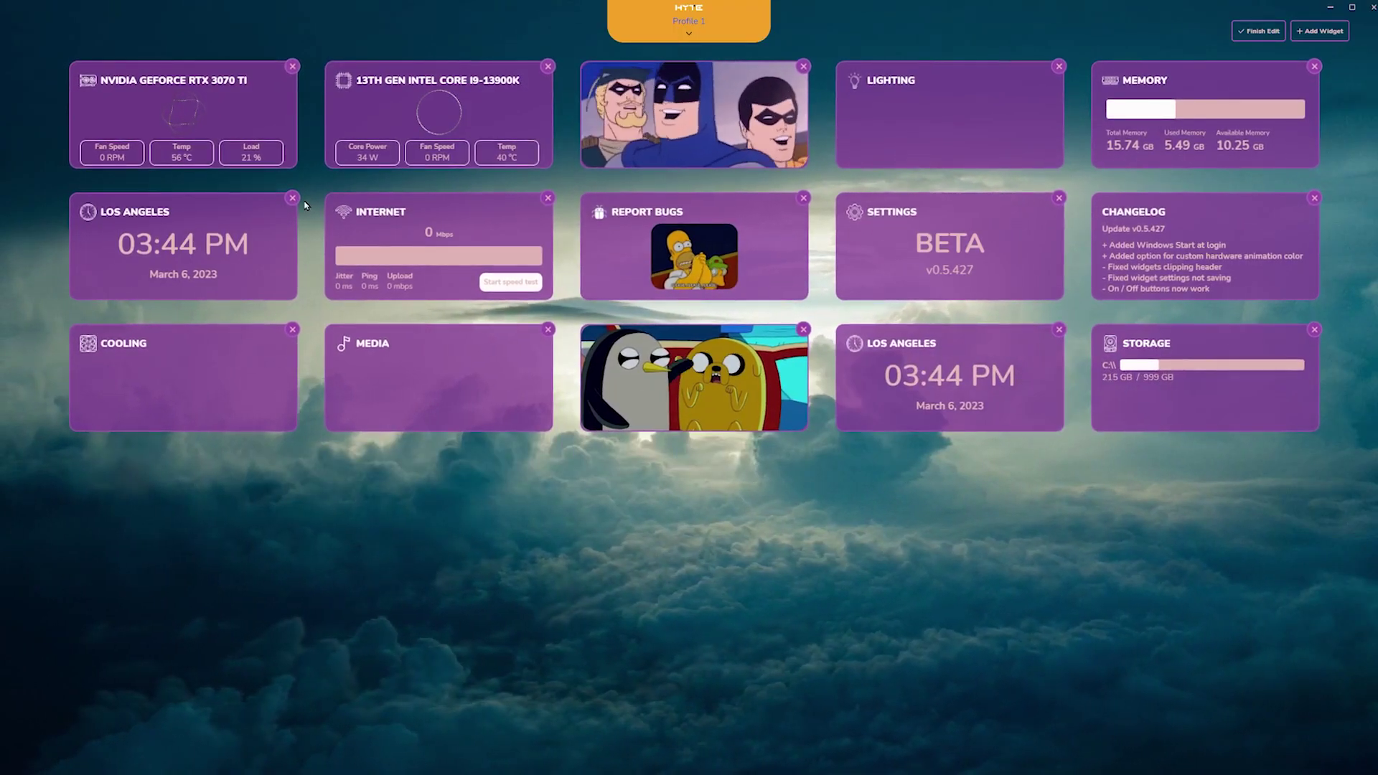
{"action": "left_click", "coordinate": [292, 198]}
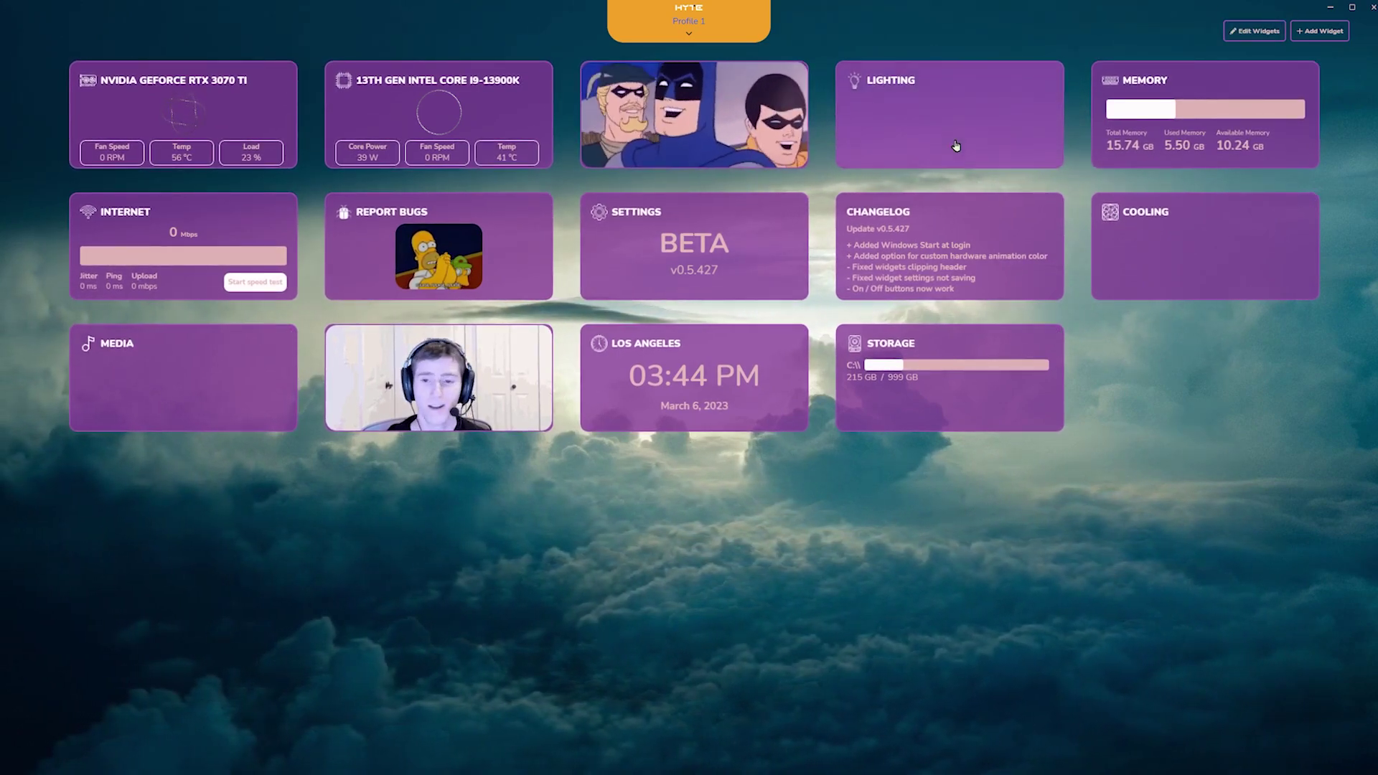
{"action": "left_click_drag", "start_coordinate": [941, 99], "coordinate": [726, 208]}
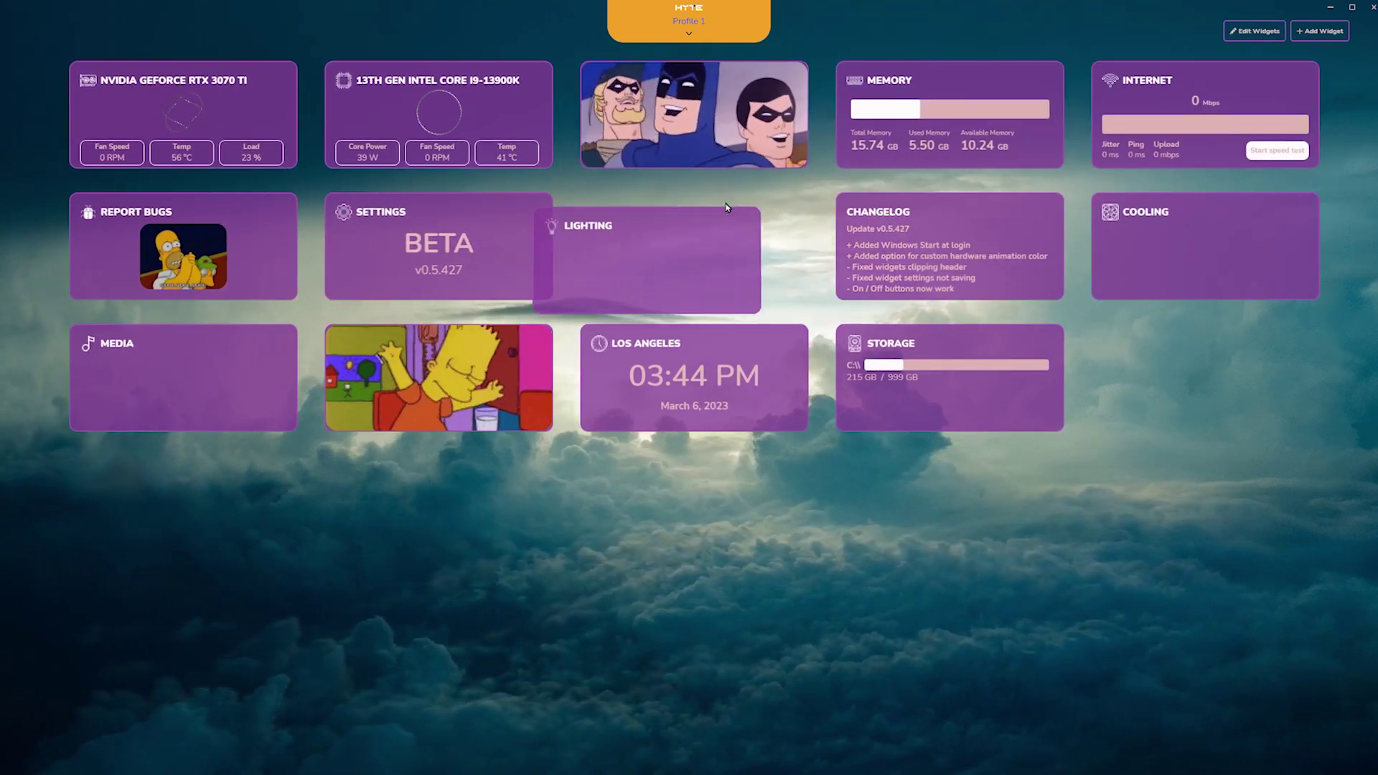
{"action": "left_click_drag", "start_coordinate": [1244, 84], "coordinate": [985, 216]}
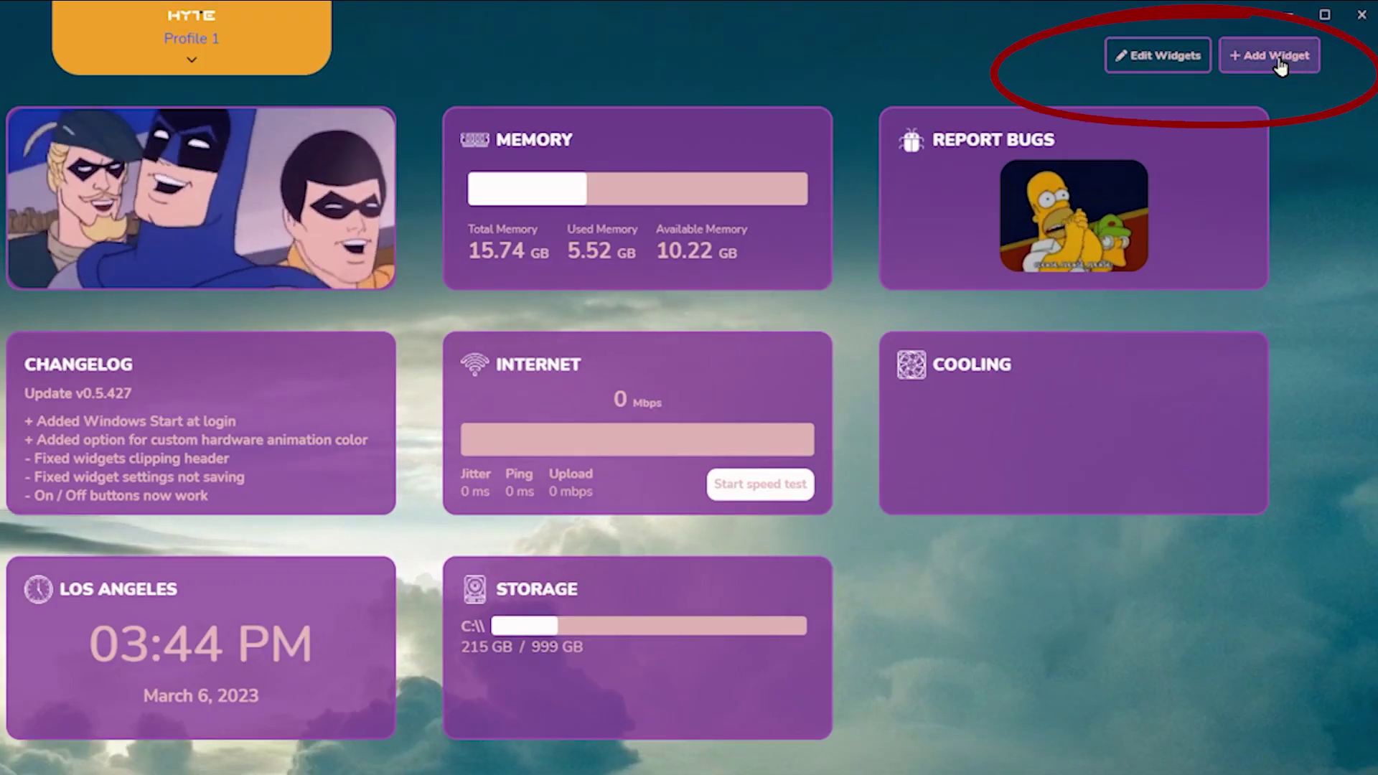
Browse the list of available widgets to add, then close it
{"action": "left_click", "coordinate": [1278, 61]}
{"action": "scroll", "coordinate": [593, 438], "scroll_direction": "down", "scroll_amount": 2}
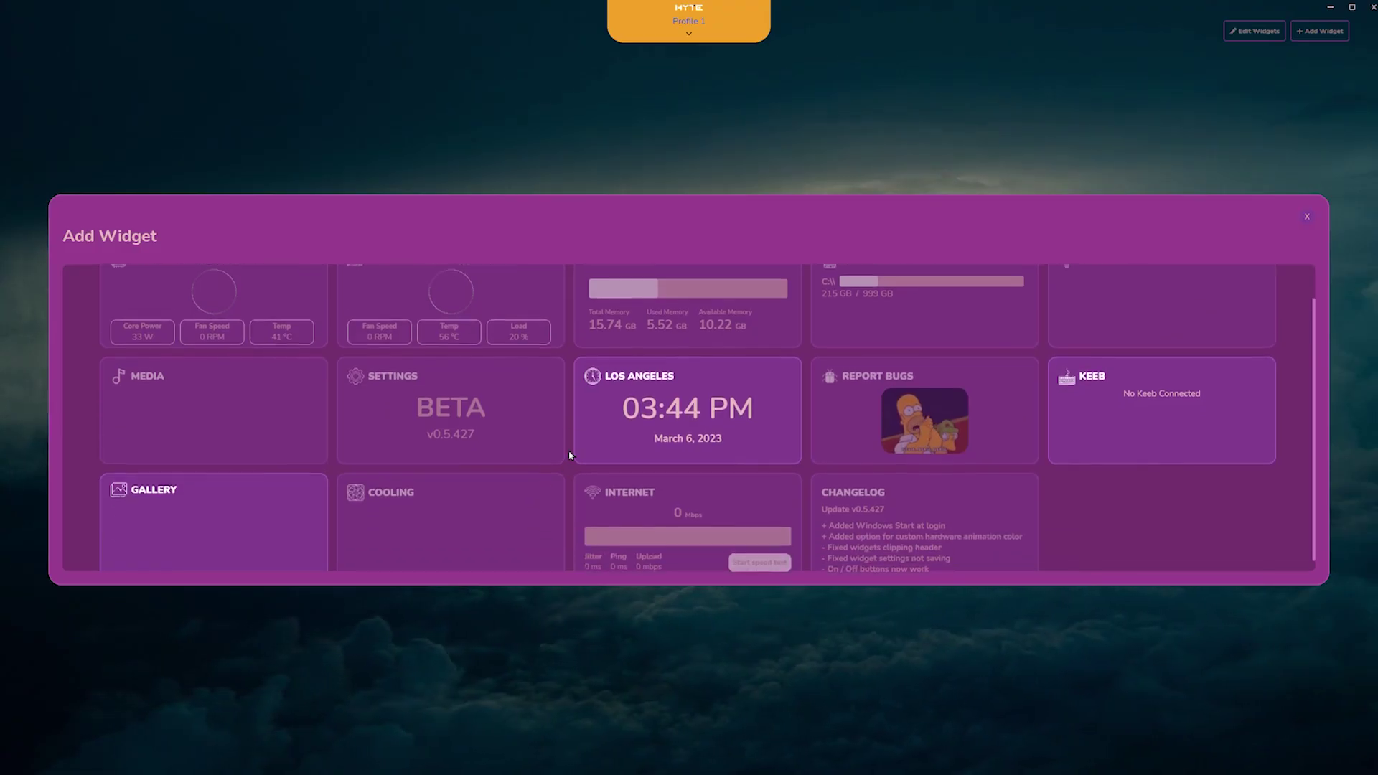
{"action": "scroll", "coordinate": [426, 448], "scroll_direction": "up", "scroll_amount": 1}
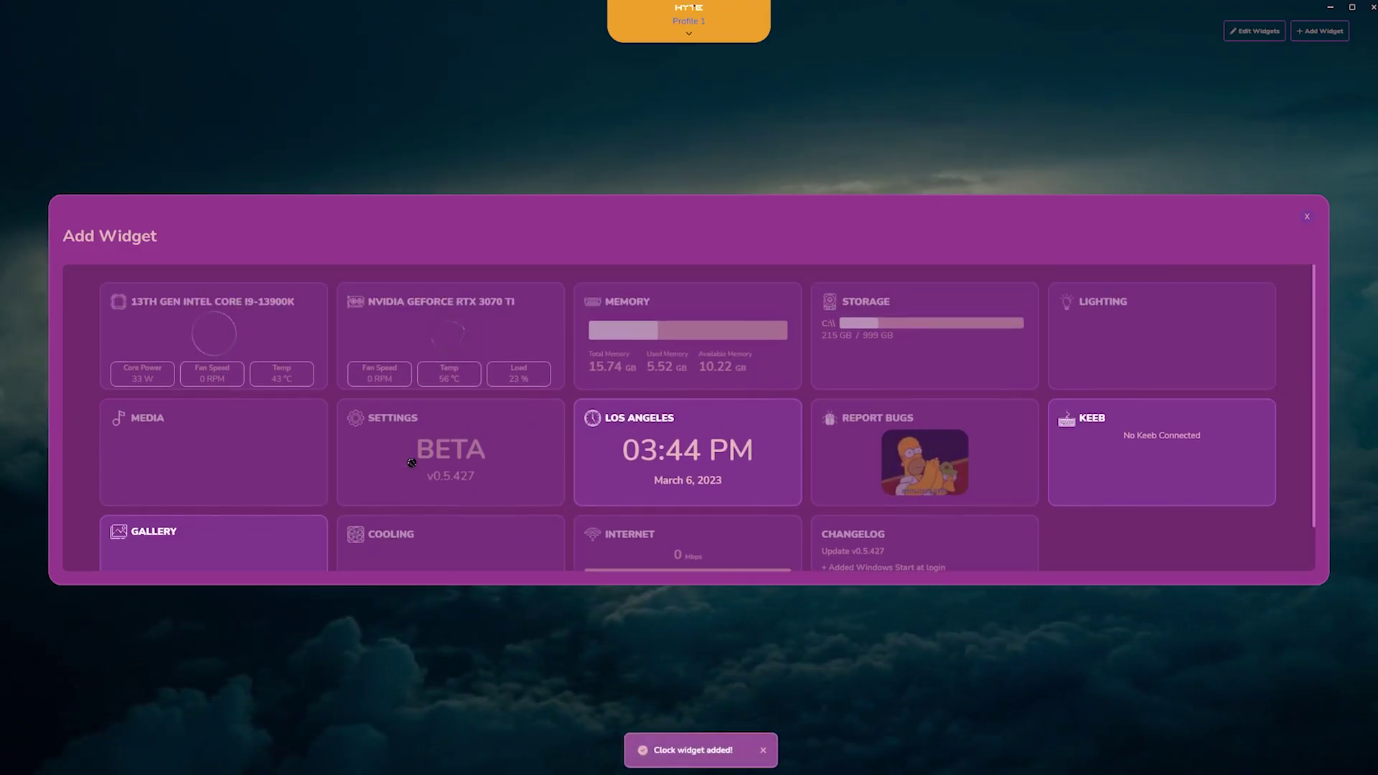
{"action": "scroll", "coordinate": [479, 402], "scroll_direction": "down", "scroll_amount": 1}
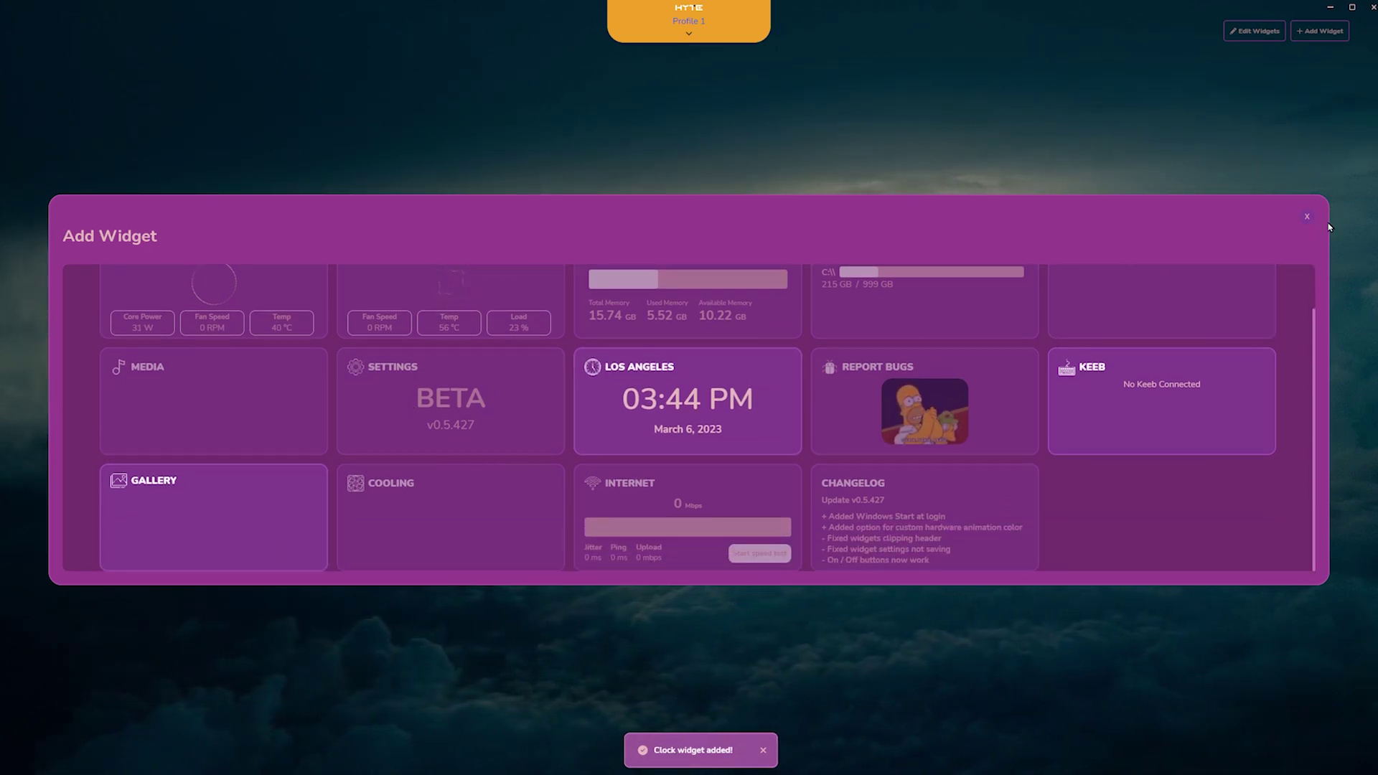
{"action": "scroll", "coordinate": [1329, 226], "scroll_direction": "up", "scroll_amount": 1}
{"action": "left_click", "coordinate": [1307, 217]}
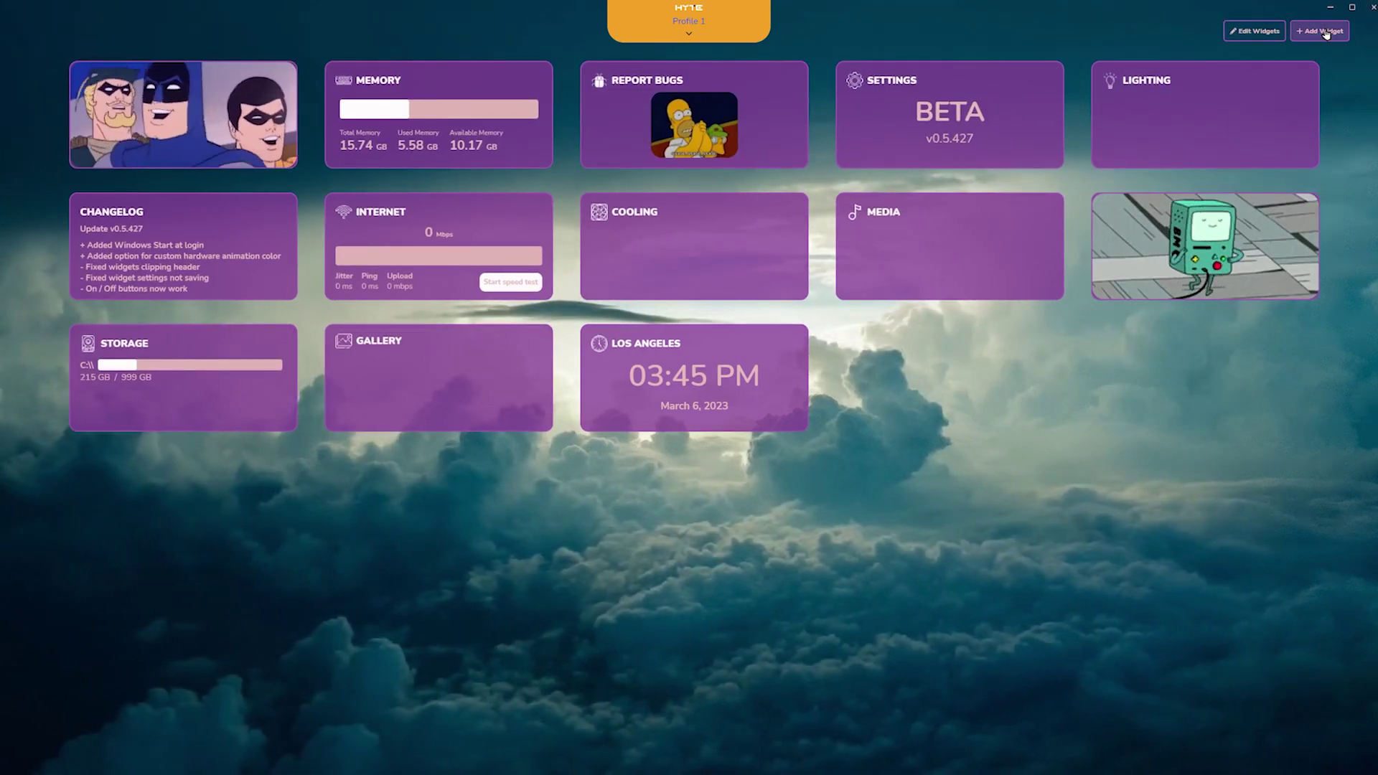
Add the CPU monitor widget and bring up the GPU widget's detail view
{"action": "left_click", "coordinate": [1325, 31]}
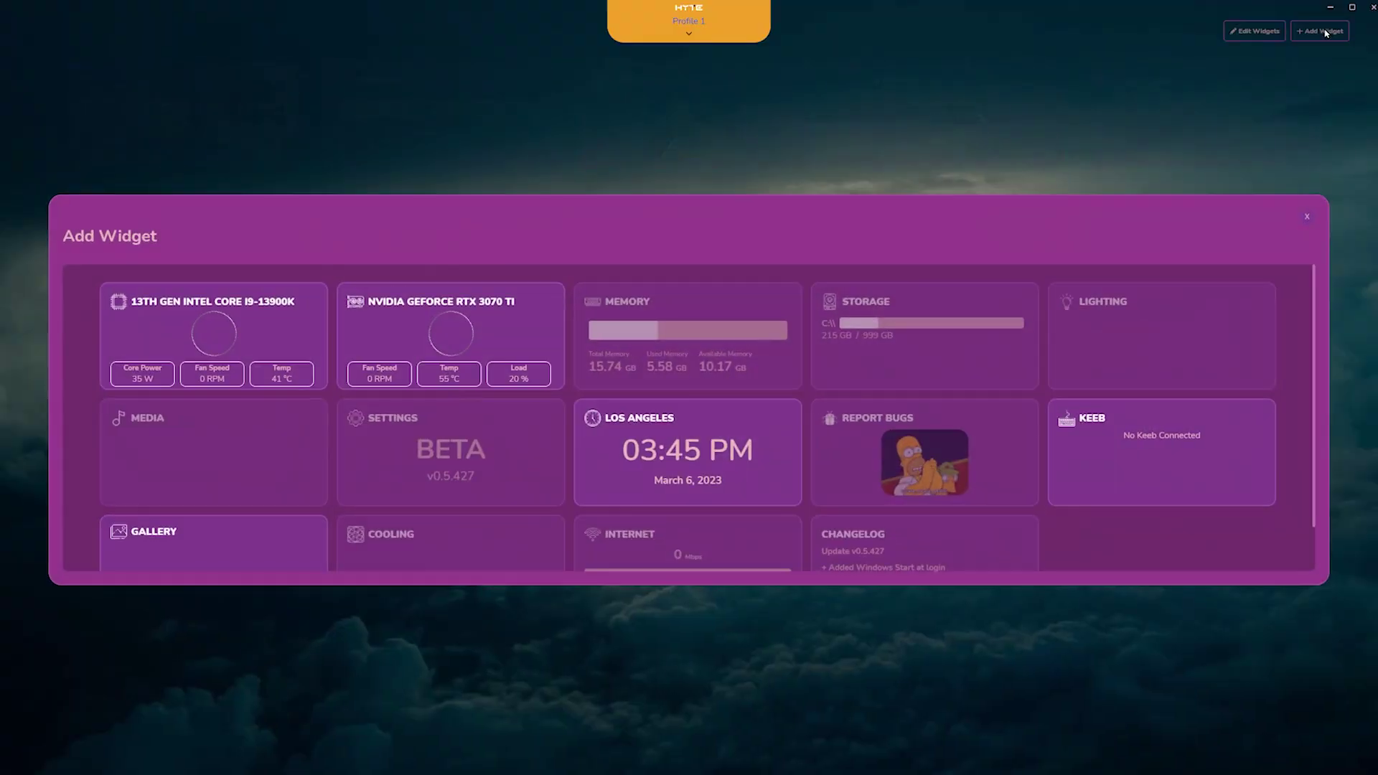
{"action": "left_click", "coordinate": [204, 332]}
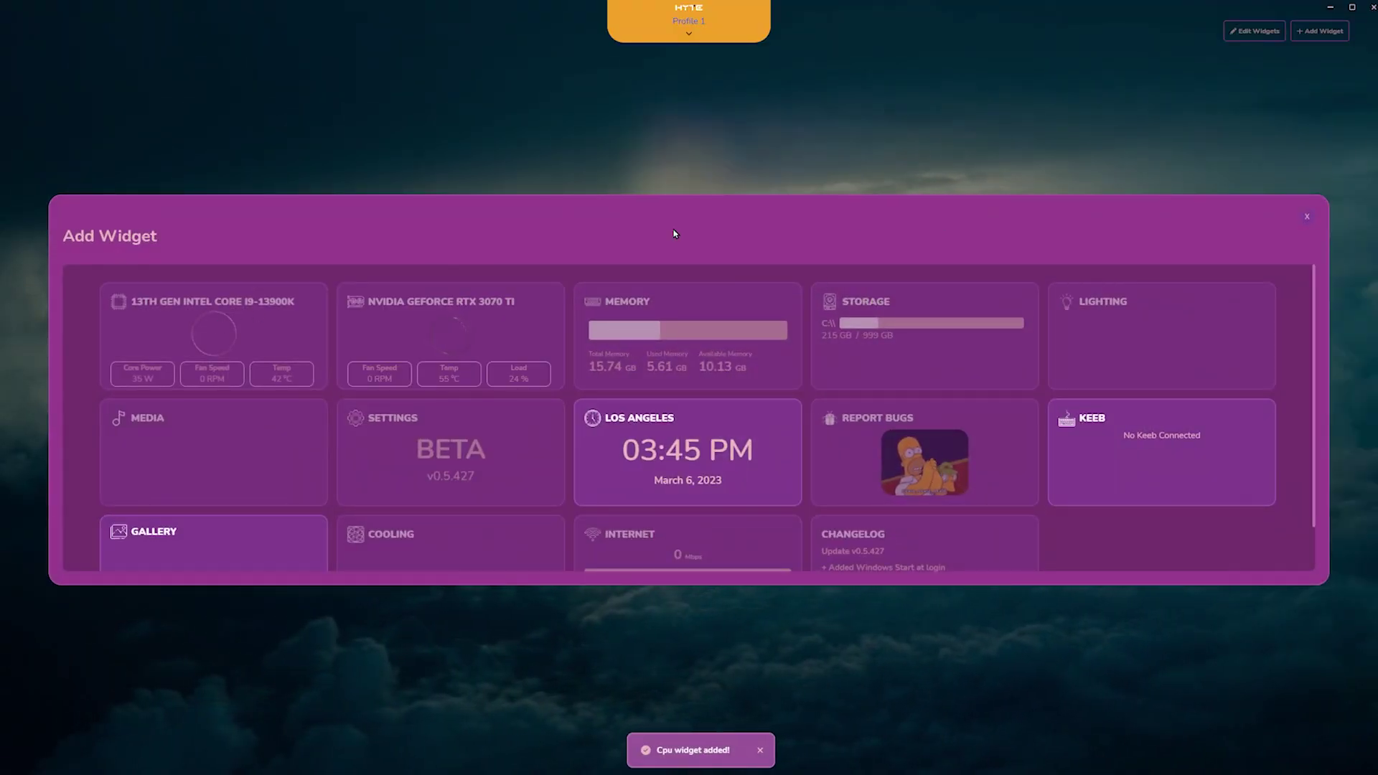
{"action": "left_click", "coordinate": [1374, 334]}
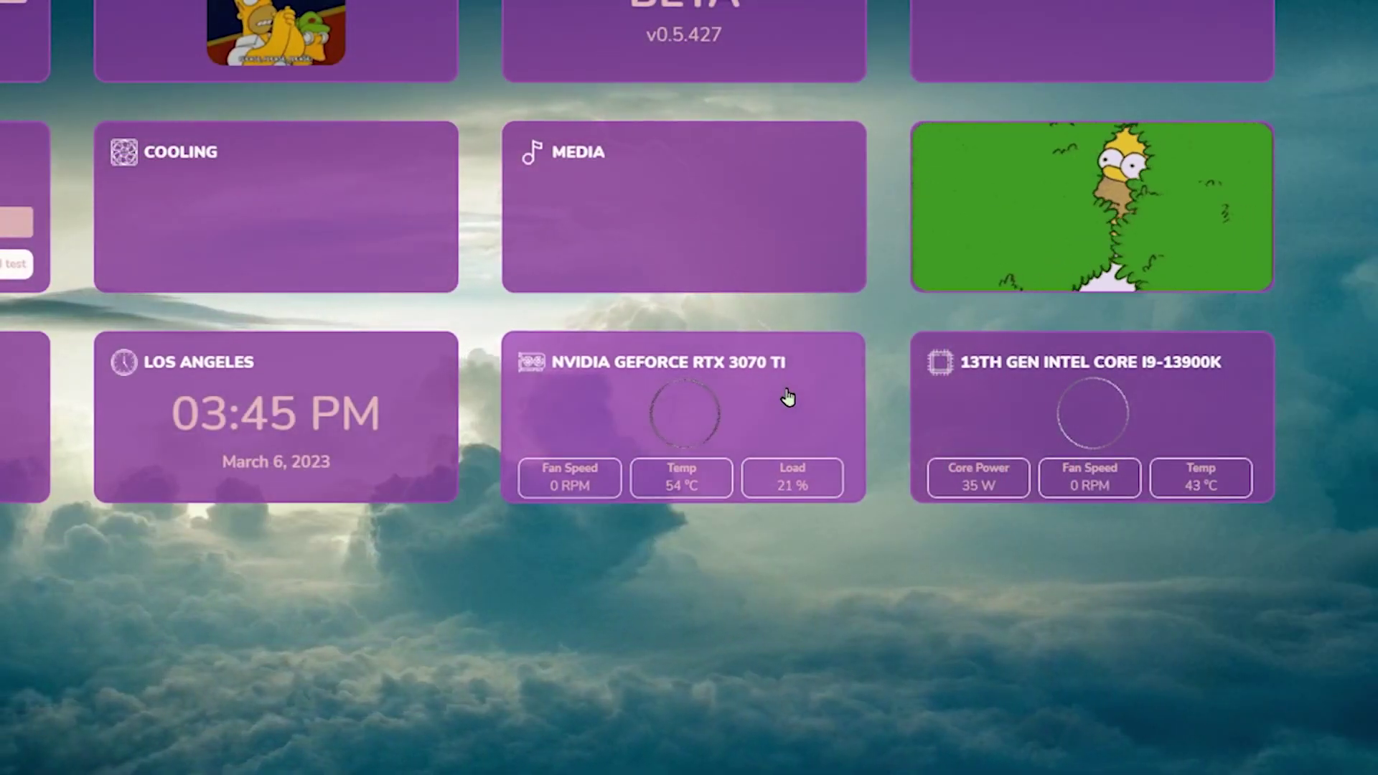
{"action": "left_click", "coordinate": [766, 421]}
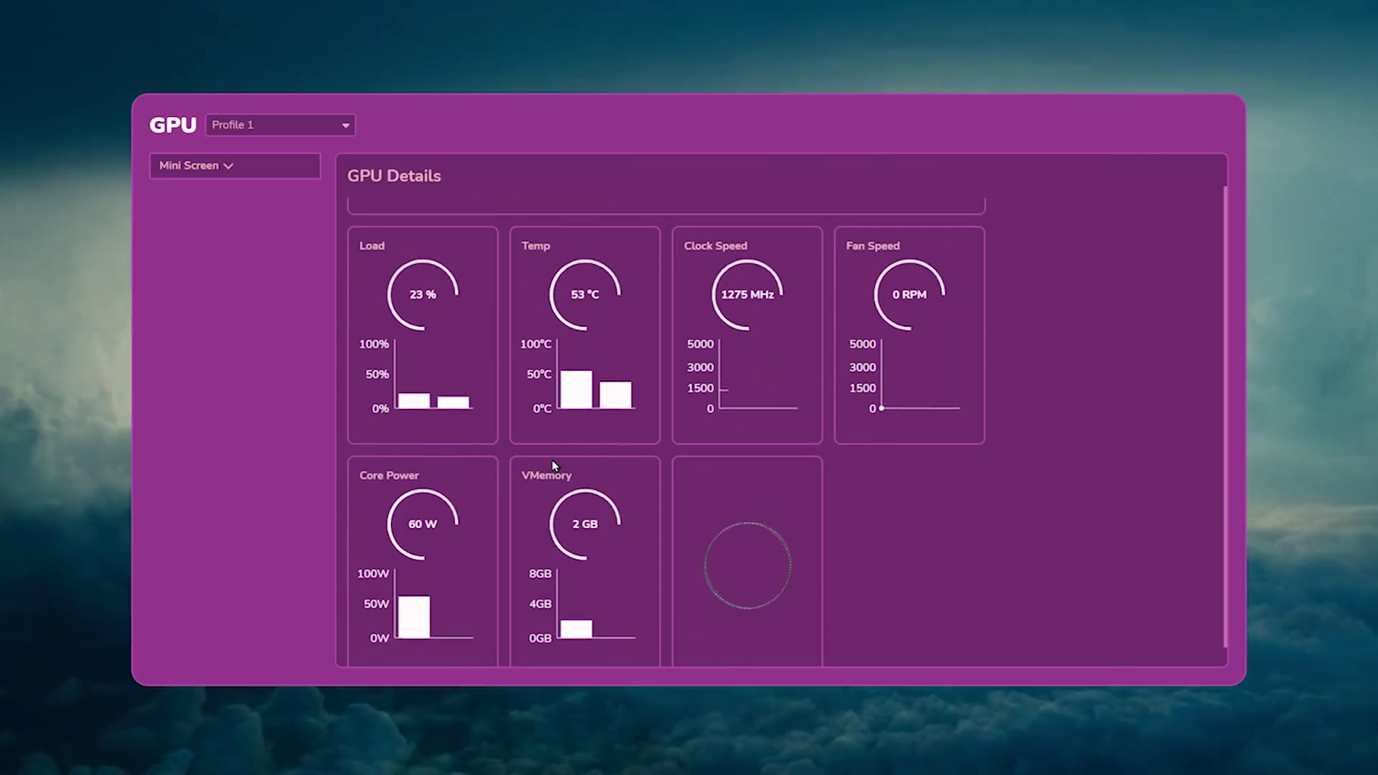
{"action": "scroll", "coordinate": [560, 503], "scroll_direction": "down", "scroll_amount": 1}
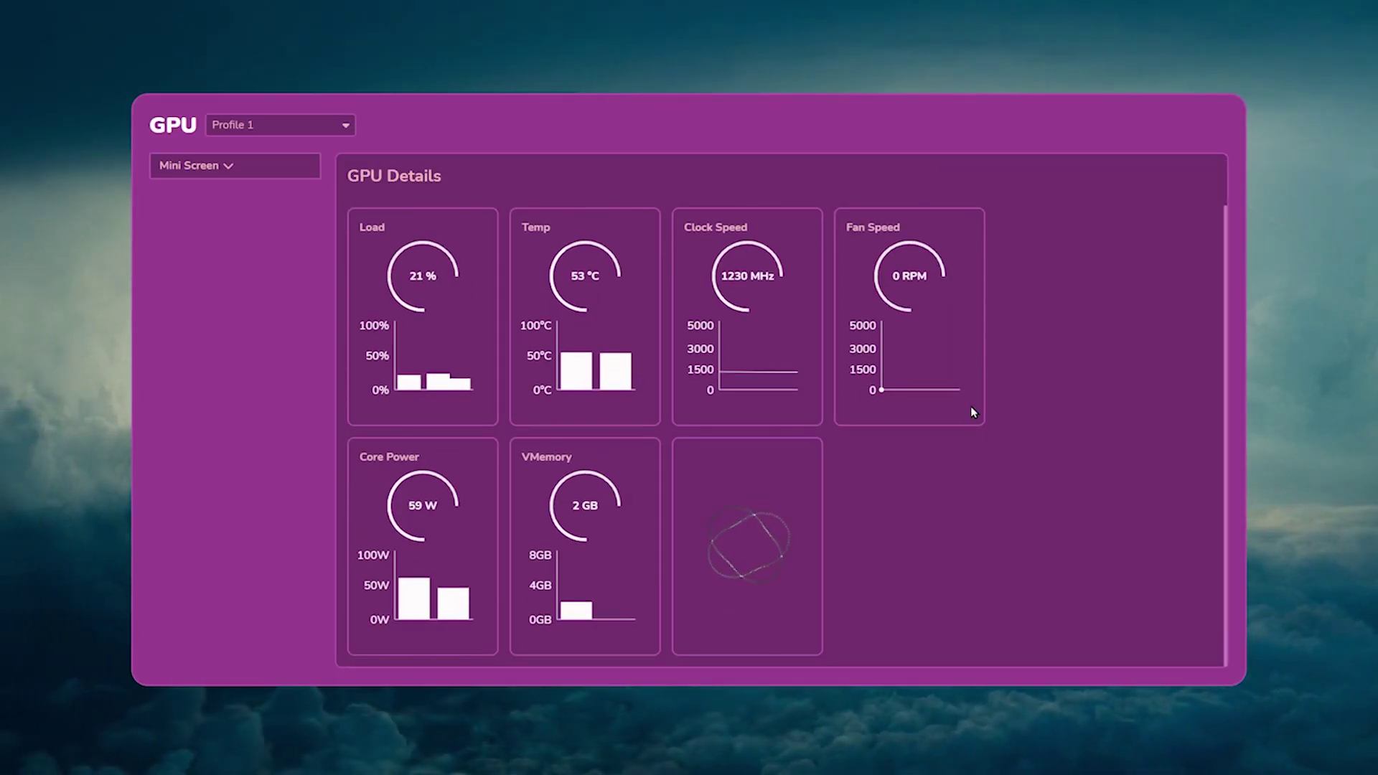
Change the GPU widget's Mini Screen stats to Temp, Core Power and VMemory
{"action": "left_click", "coordinate": [254, 175]}
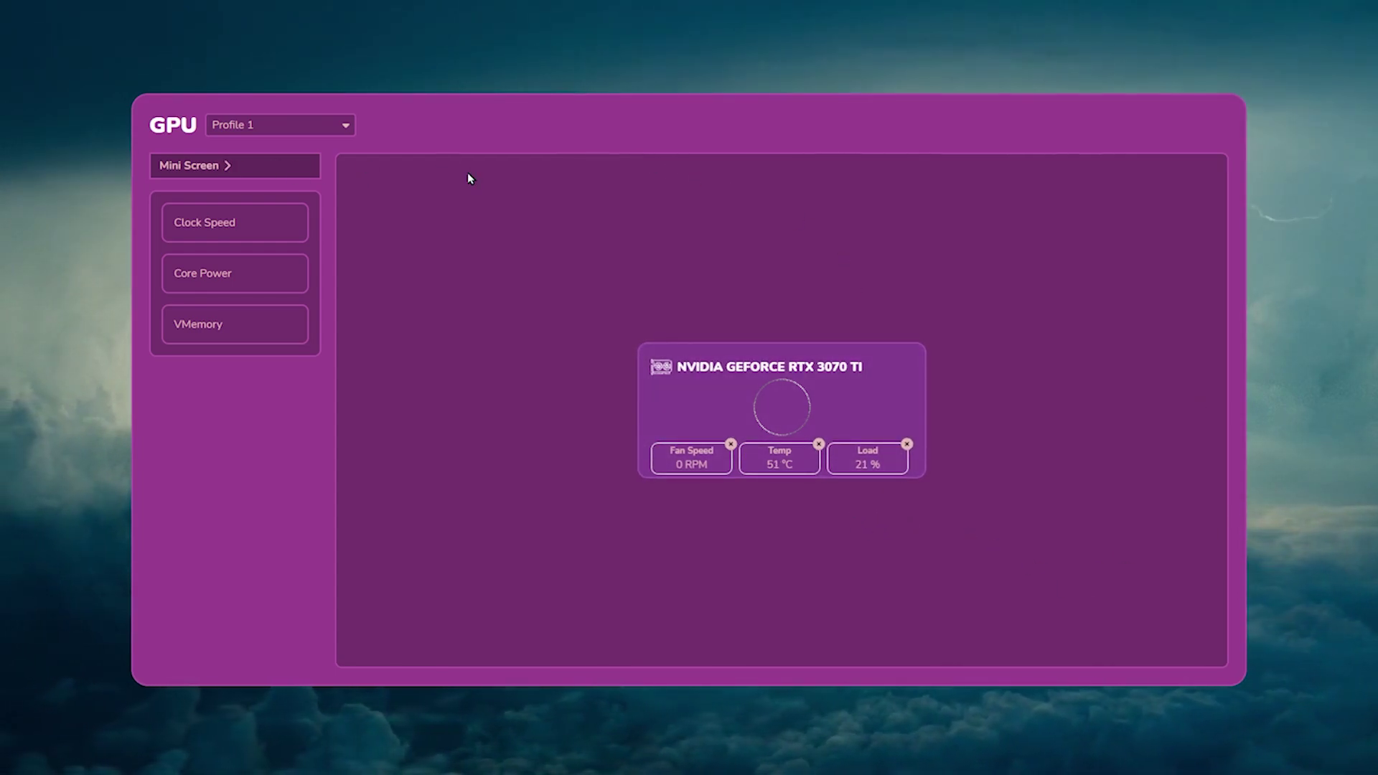
{"action": "left_click", "coordinate": [229, 166]}
{"action": "left_click", "coordinate": [230, 166]}
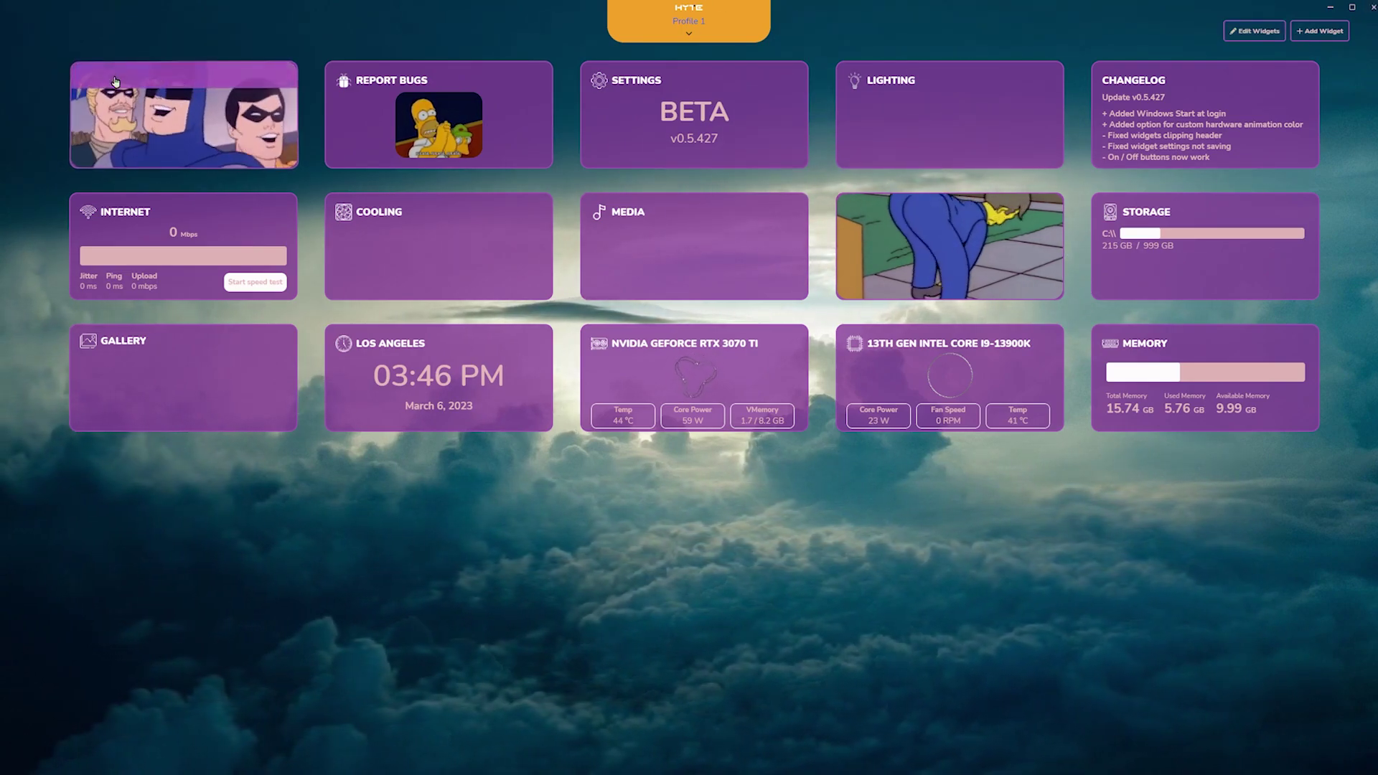
Add a row of Gallery photo widgets and open one tile's Photo settings
{"action": "left_click", "coordinate": [1324, 31]}
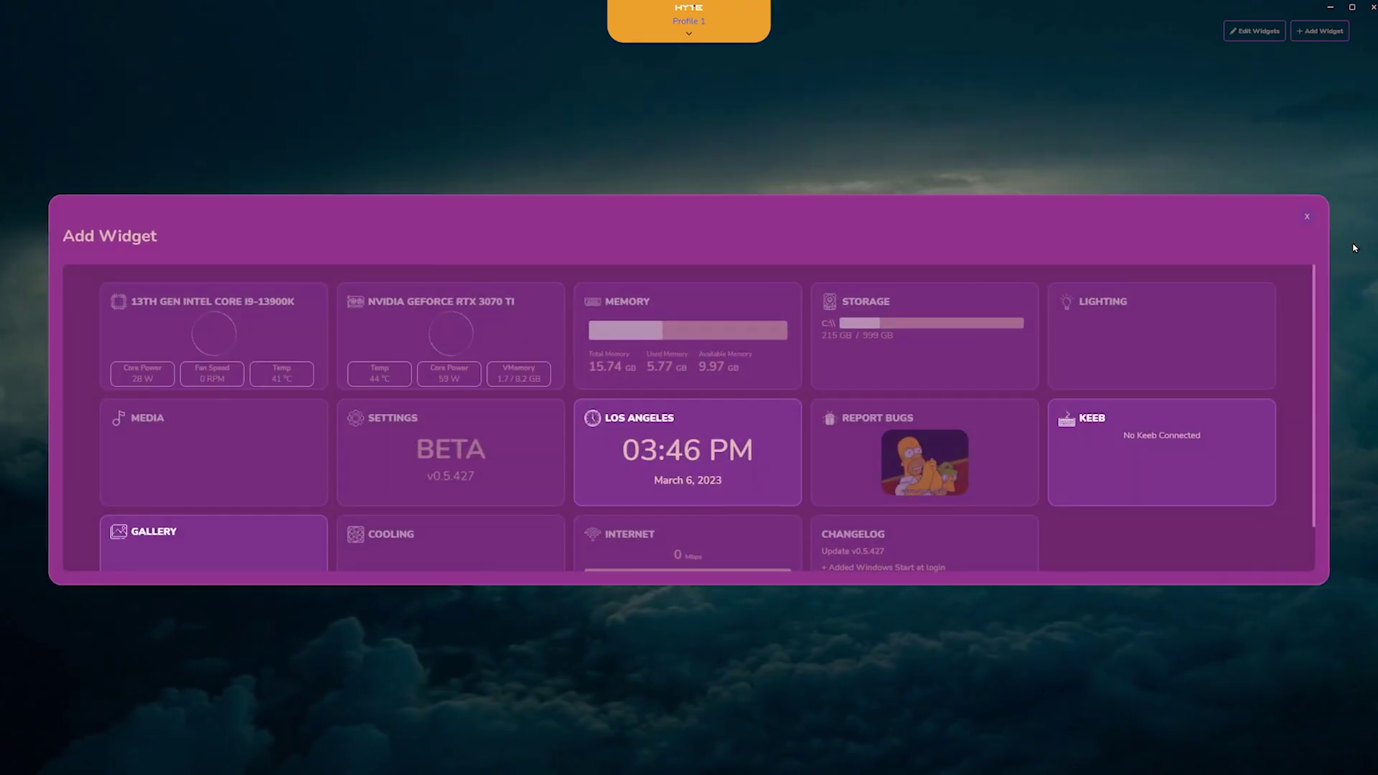
{"action": "scroll", "coordinate": [772, 514], "scroll_direction": "down", "scroll_amount": 1}
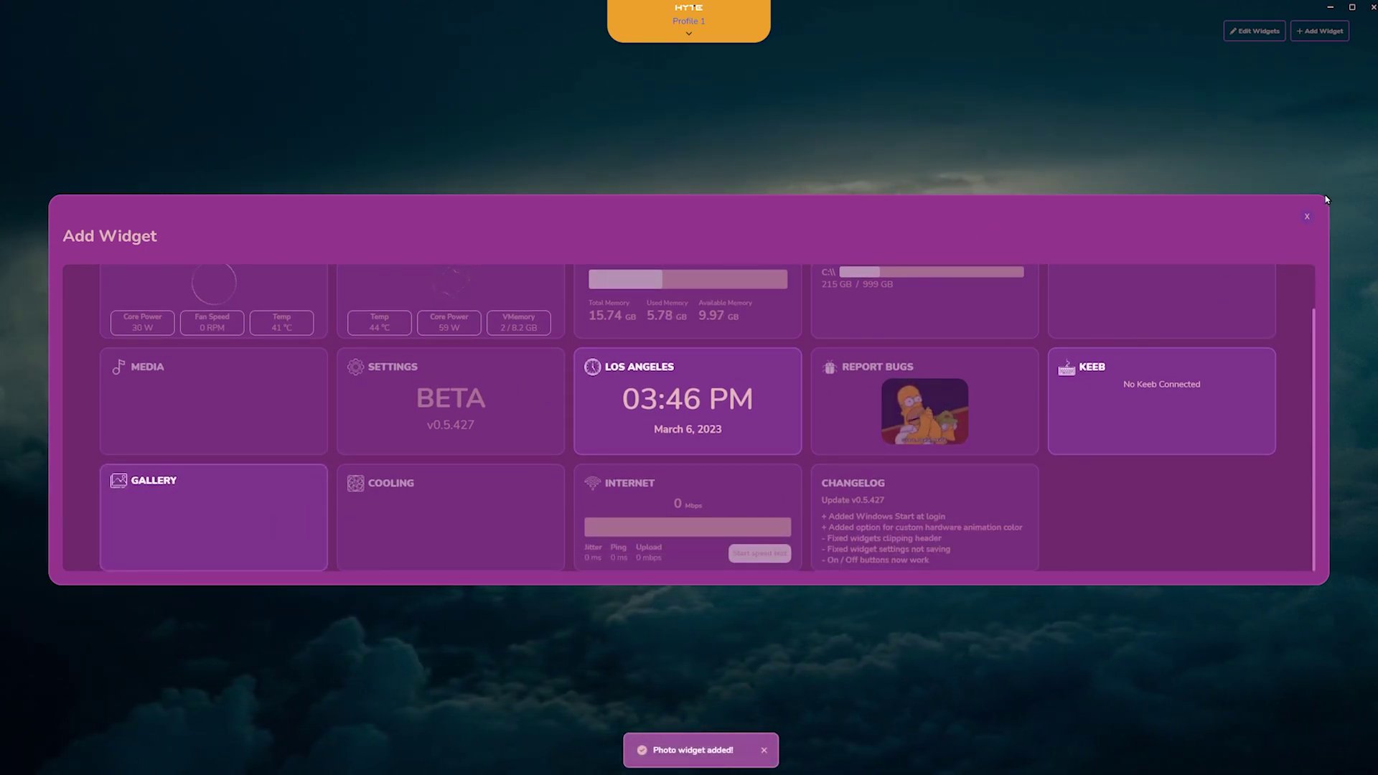
{"action": "left_click", "coordinate": [1307, 216]}
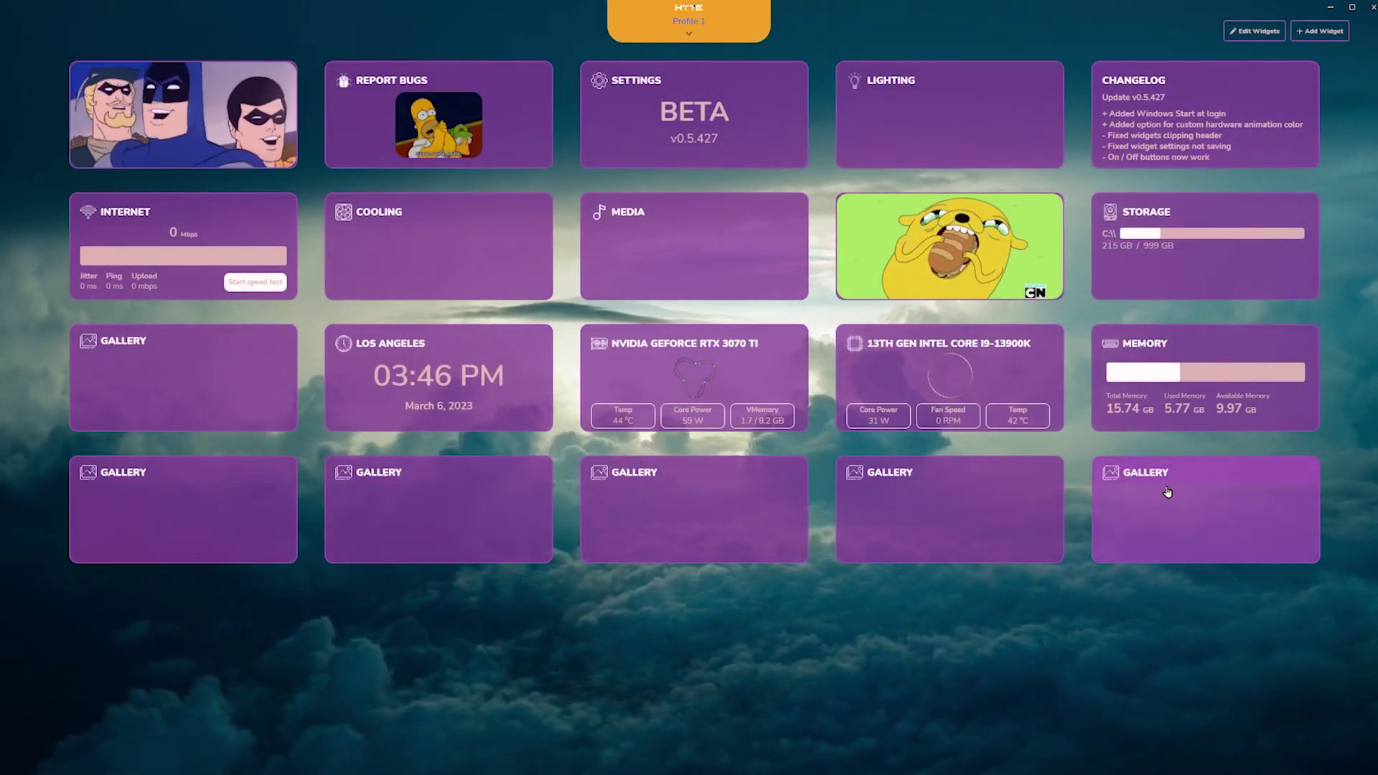
{"action": "left_click", "coordinate": [1168, 493]}
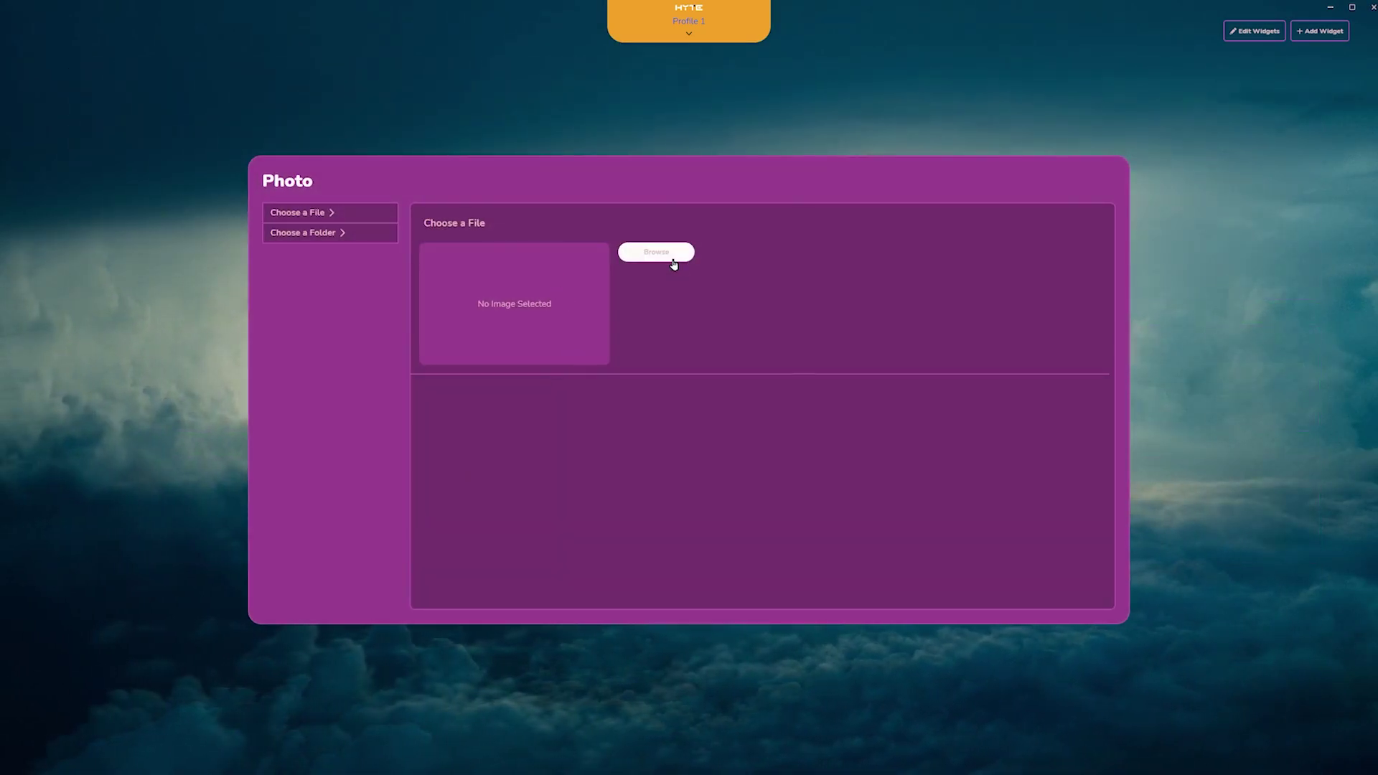
Load the BATMAN GIF from the Desktop into a Gallery widget and move its tile into row three
{"action": "left_click", "coordinate": [674, 265]}
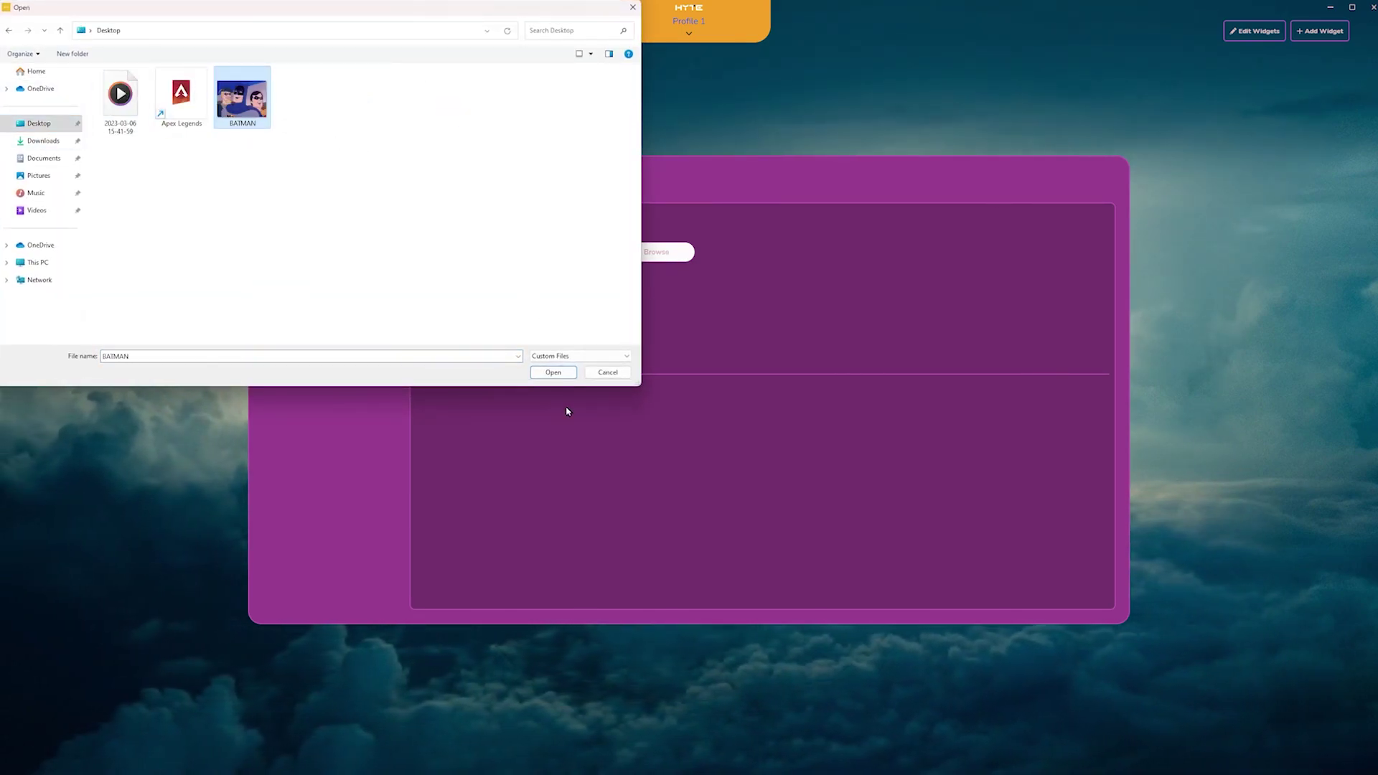
{"action": "left_click", "coordinate": [553, 373]}
{"action": "left_click", "coordinate": [1246, 340]}
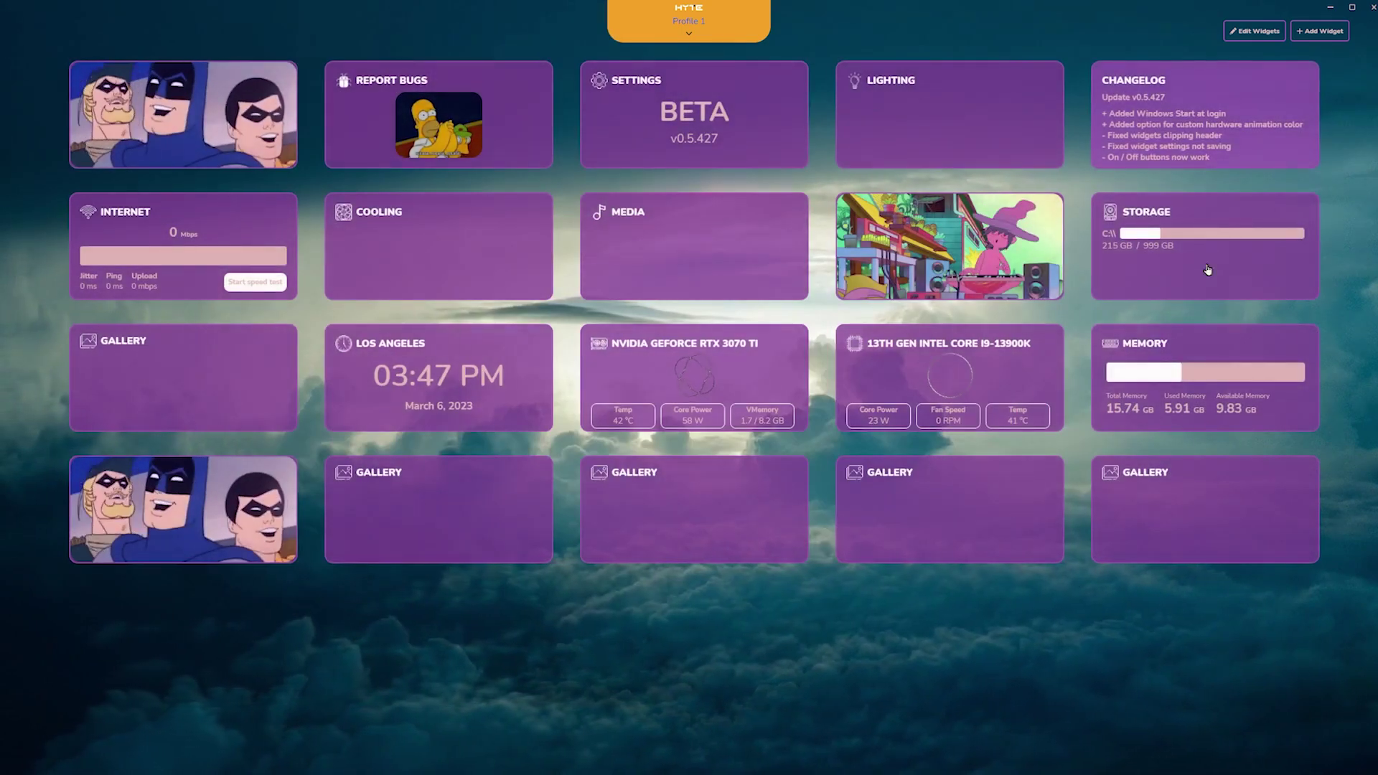
{"action": "left_click_drag", "start_coordinate": [299, 510], "coordinate": [655, 429]}
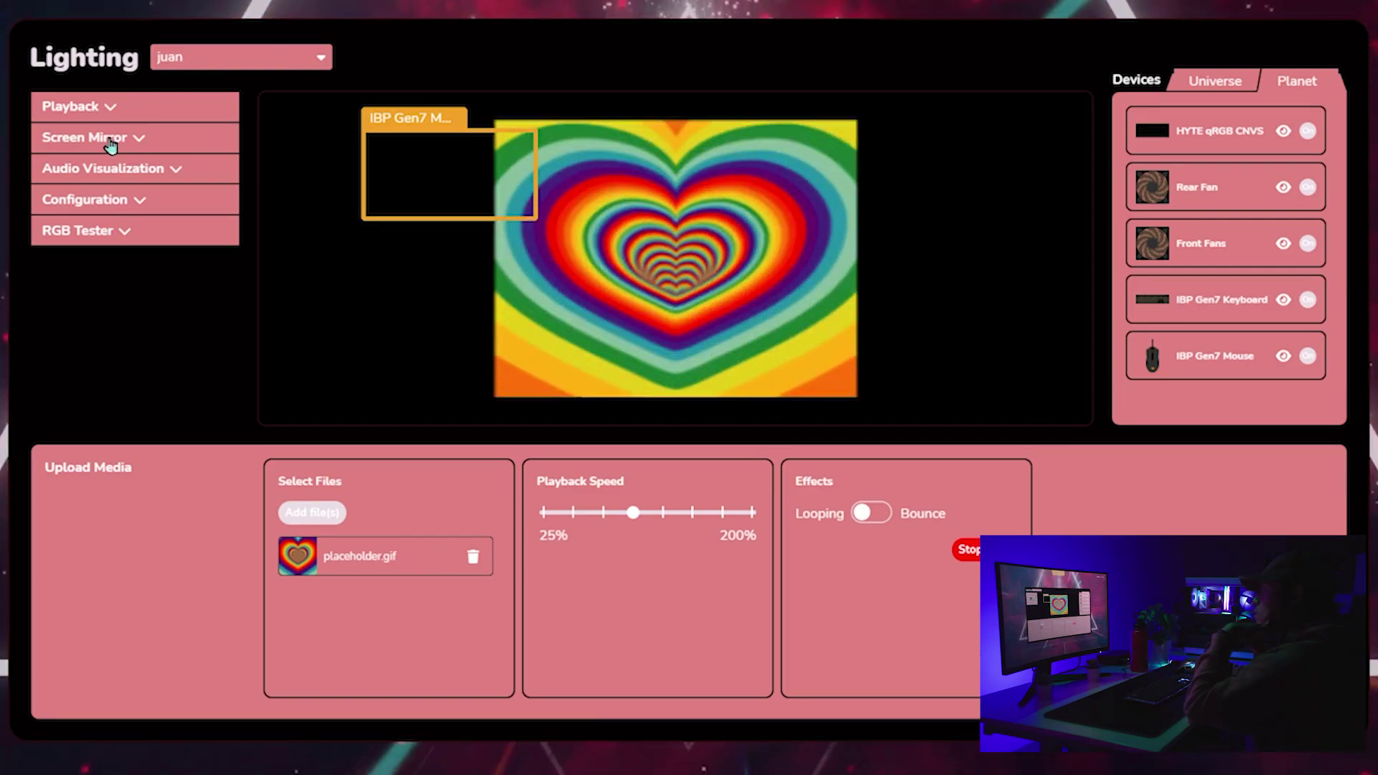
Switch the lighting playback from Static to an animated effect
{"action": "left_click", "coordinate": [101, 105]}
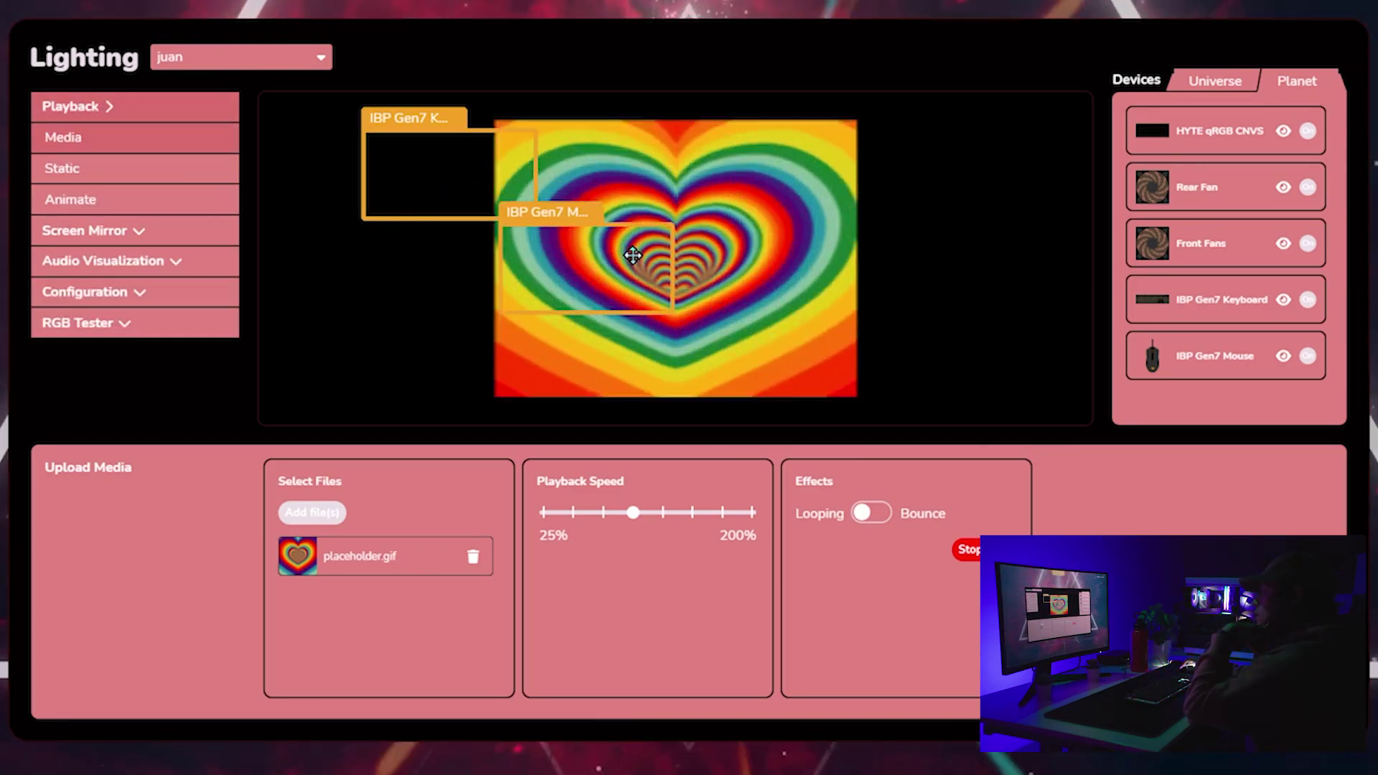
{"action": "left_click", "coordinate": [71, 169]}
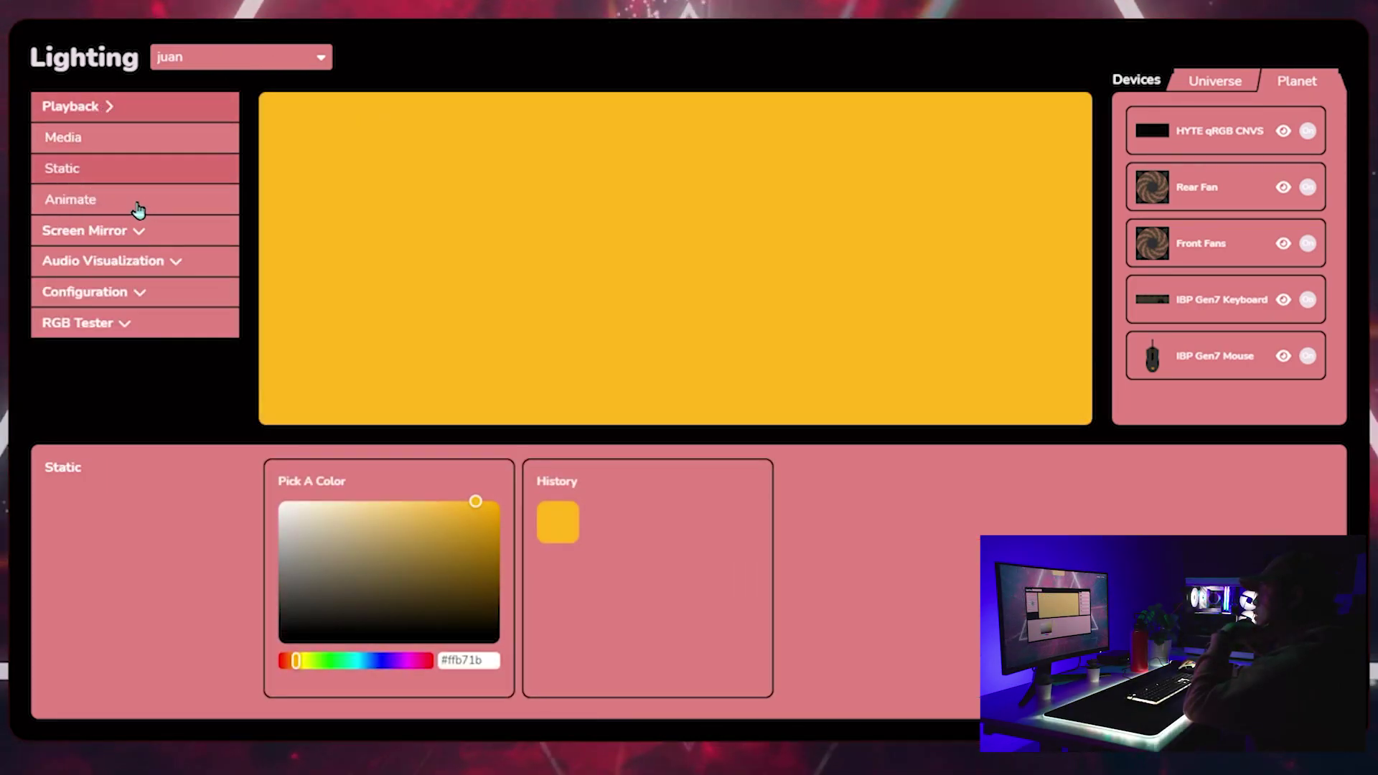
{"action": "left_click", "coordinate": [133, 204]}
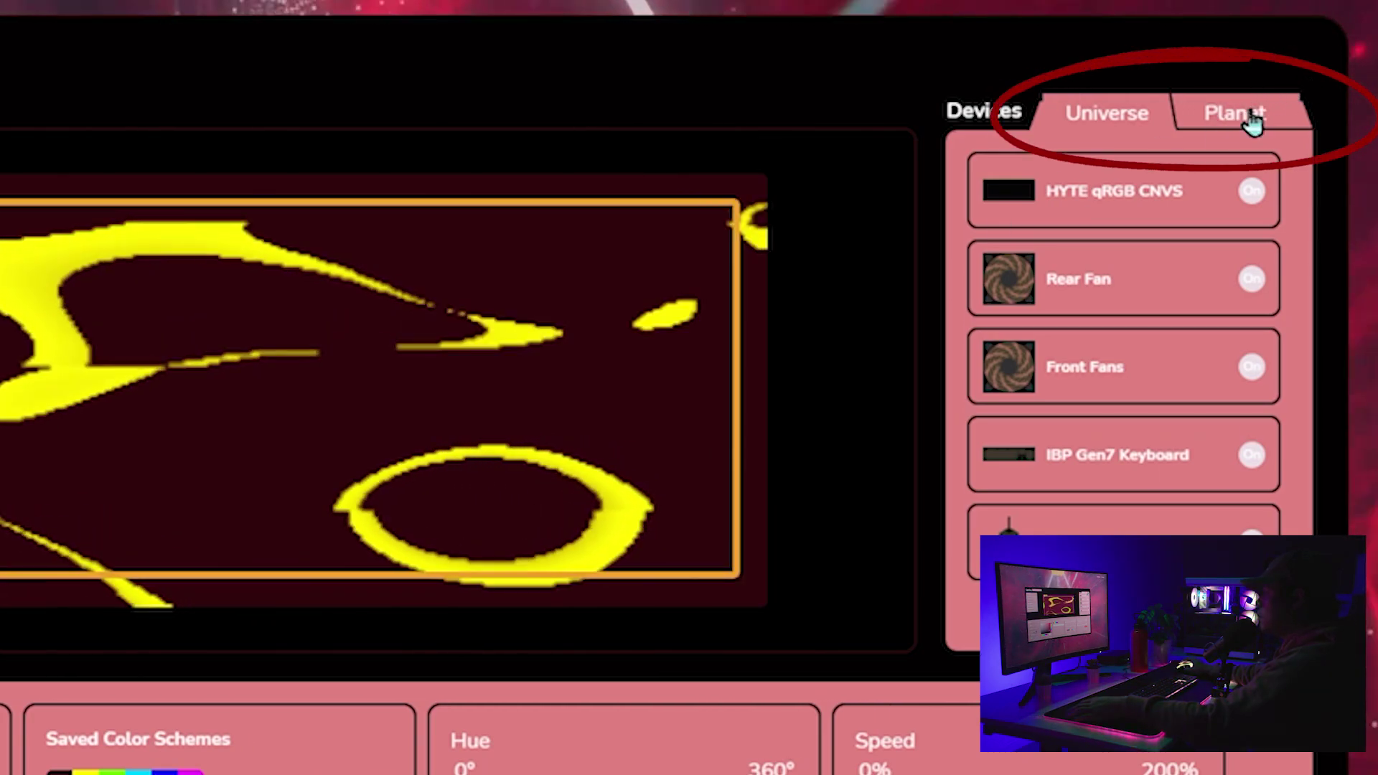
{"action": "left_click", "coordinate": [1255, 117]}
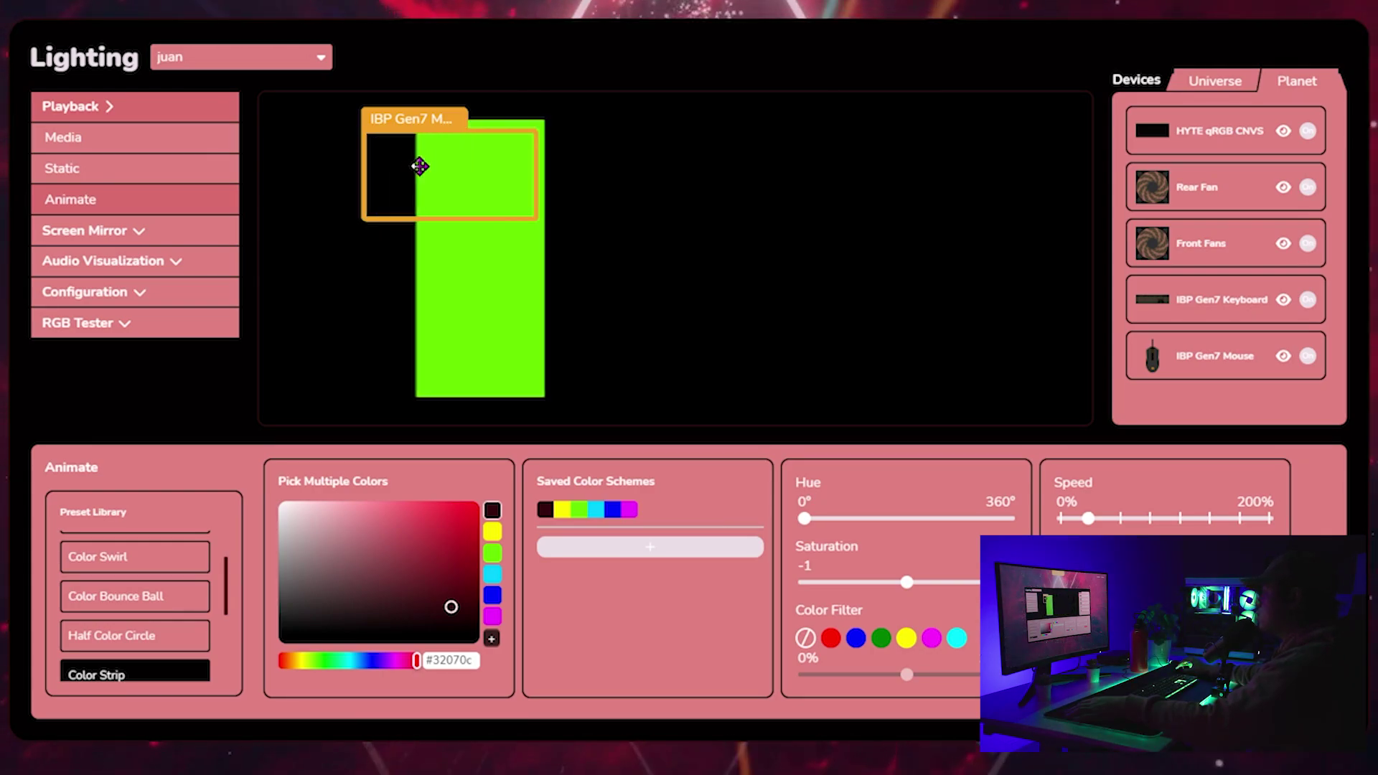
Move and resize the IBP Gen7 Mouse and Keyboard zones on the Planet canvas
{"action": "left_click_drag", "start_coordinate": [507, 181], "coordinate": [771, 264]}
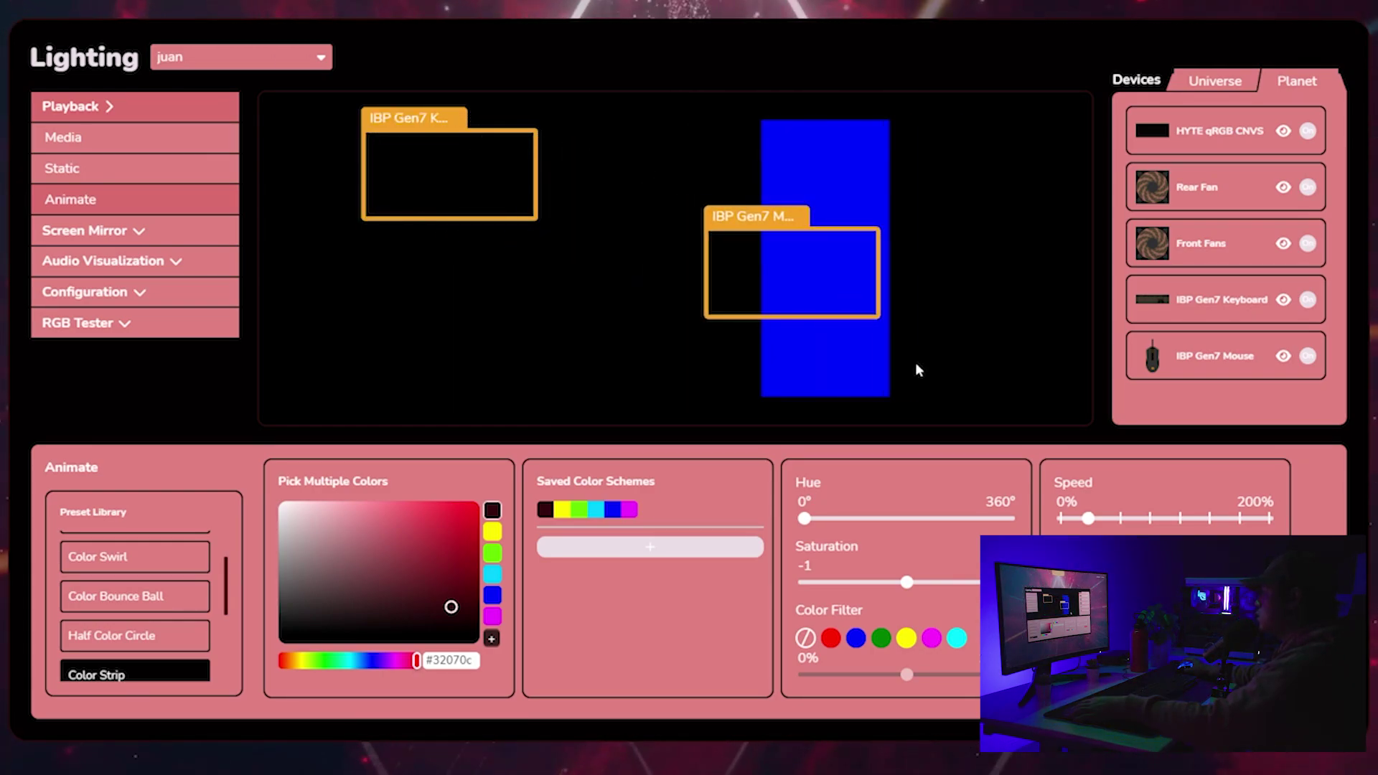
{"action": "left_click_drag", "start_coordinate": [876, 314], "coordinate": [914, 379]}
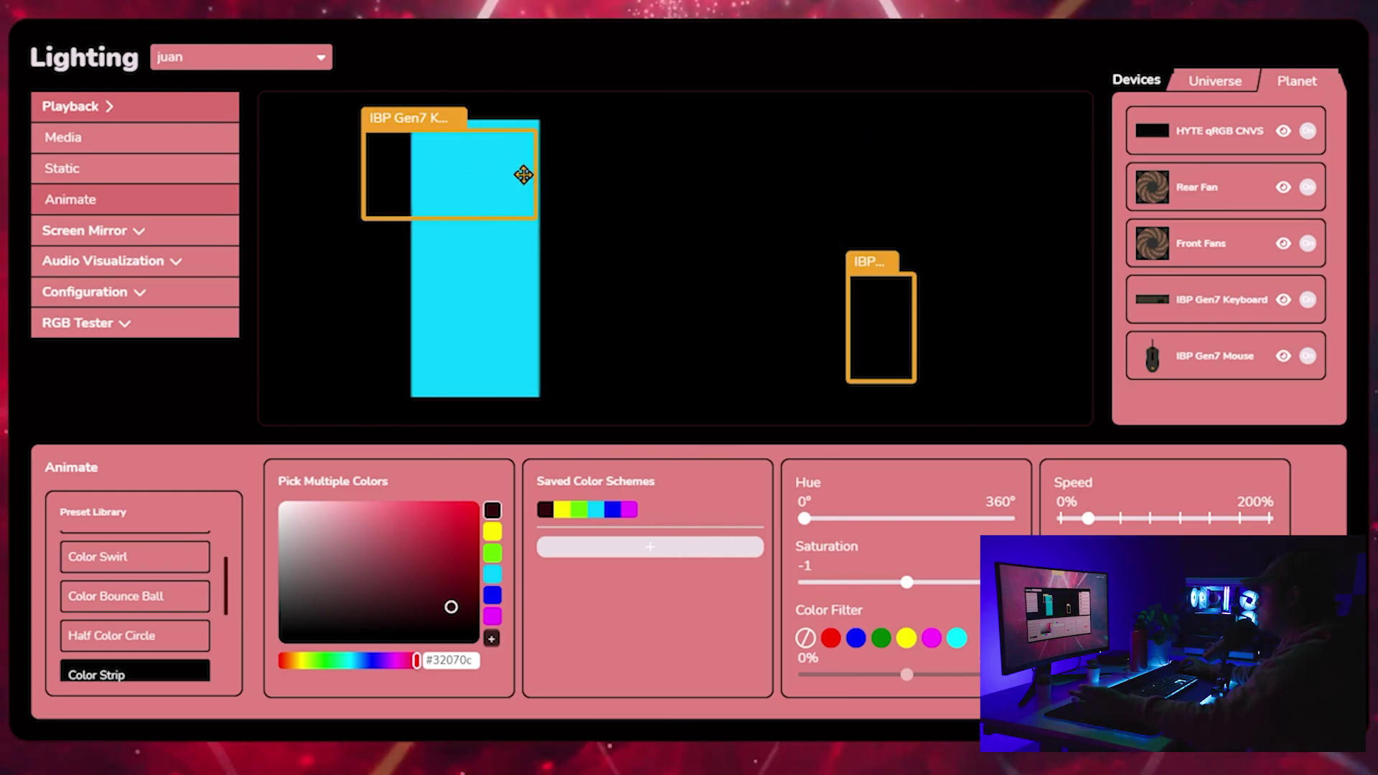
{"action": "left_click_drag", "start_coordinate": [465, 179], "coordinate": [739, 373]}
{"action": "left_click_drag", "start_coordinate": [402, 119], "coordinate": [618, 112]}
Place the Front Fans and Rear Fan zones at right, mouse beside them, qRGB at upper left
{"action": "left_click_drag", "start_coordinate": [753, 212], "coordinate": [644, 256]}
{"action": "left_click_drag", "start_coordinate": [610, 179], "coordinate": [1033, 316]}
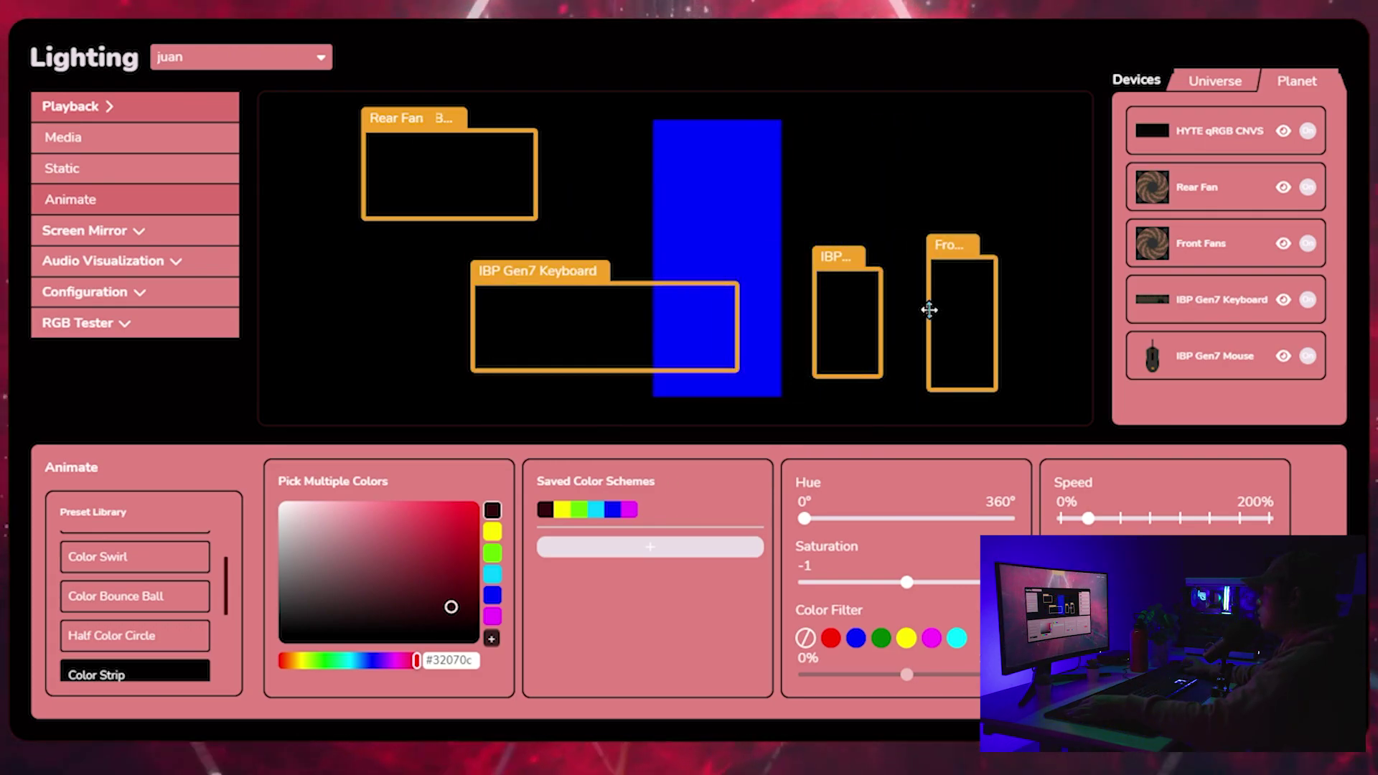
{"action": "left_click_drag", "start_coordinate": [944, 306], "coordinate": [965, 296]}
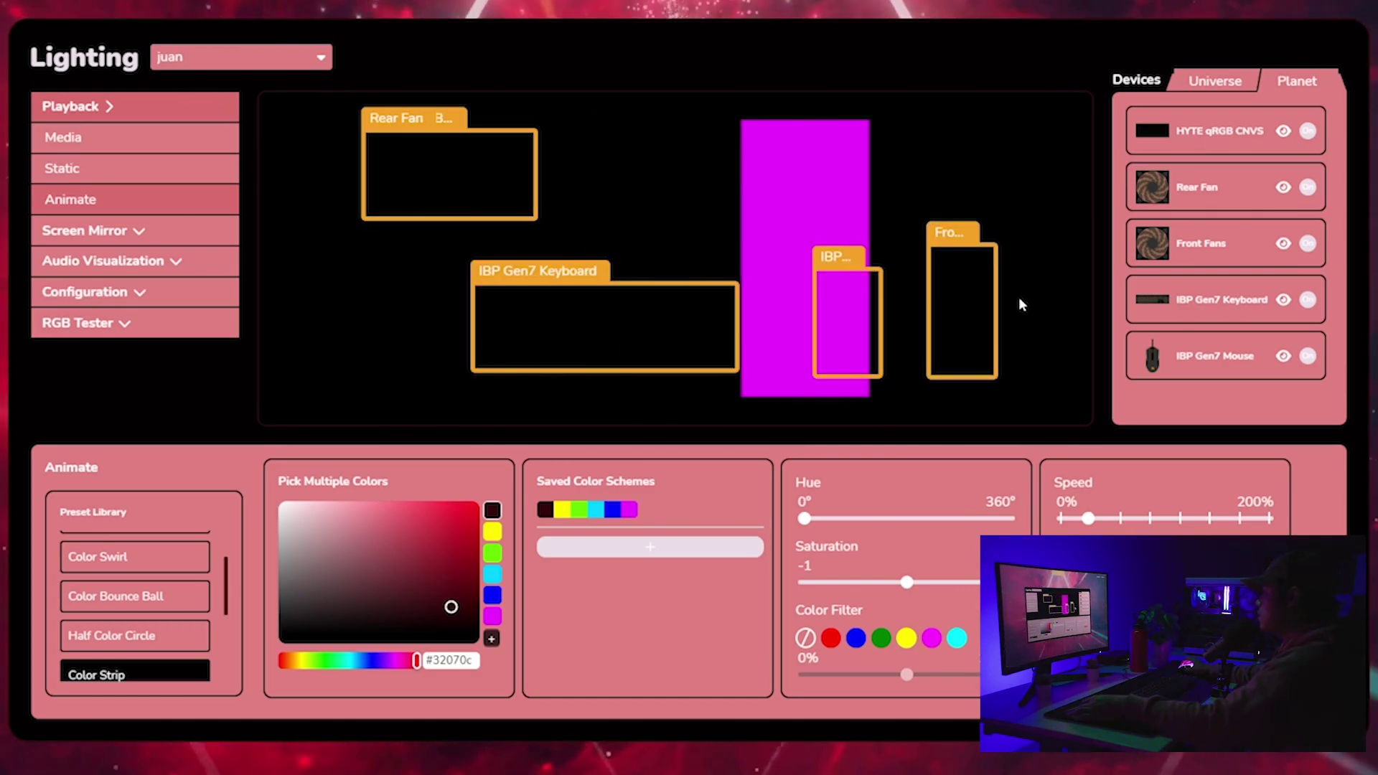
{"action": "left_click_drag", "start_coordinate": [846, 323], "coordinate": [819, 323]}
{"action": "left_click_drag", "start_coordinate": [413, 118], "coordinate": [911, 122]}
{"action": "mouse_move", "coordinate": [402, 168]}
{"action": "left_mouse_down"}
{"action": "mouse_move", "coordinate": [452, 175]}
{"action": "mouse_move", "coordinate": [390, 151]}
{"action": "mouse_move", "coordinate": [389, 172]}
{"action": "left_mouse_up"}
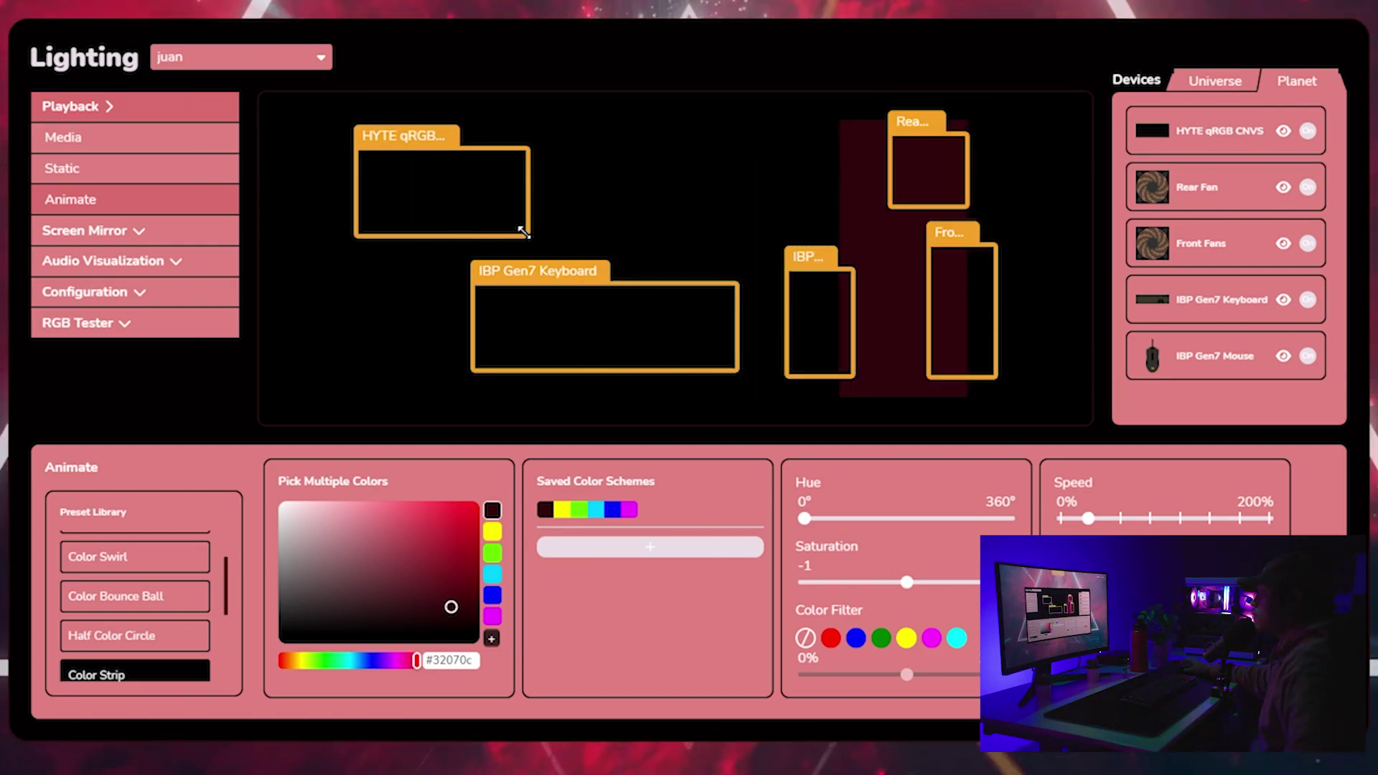
Stretch the qRGB CNVS zone around the keyboard and mouse, nudging those left and the Rear Fan right
{"action": "left_click_drag", "start_coordinate": [524, 232], "coordinate": [876, 392]}
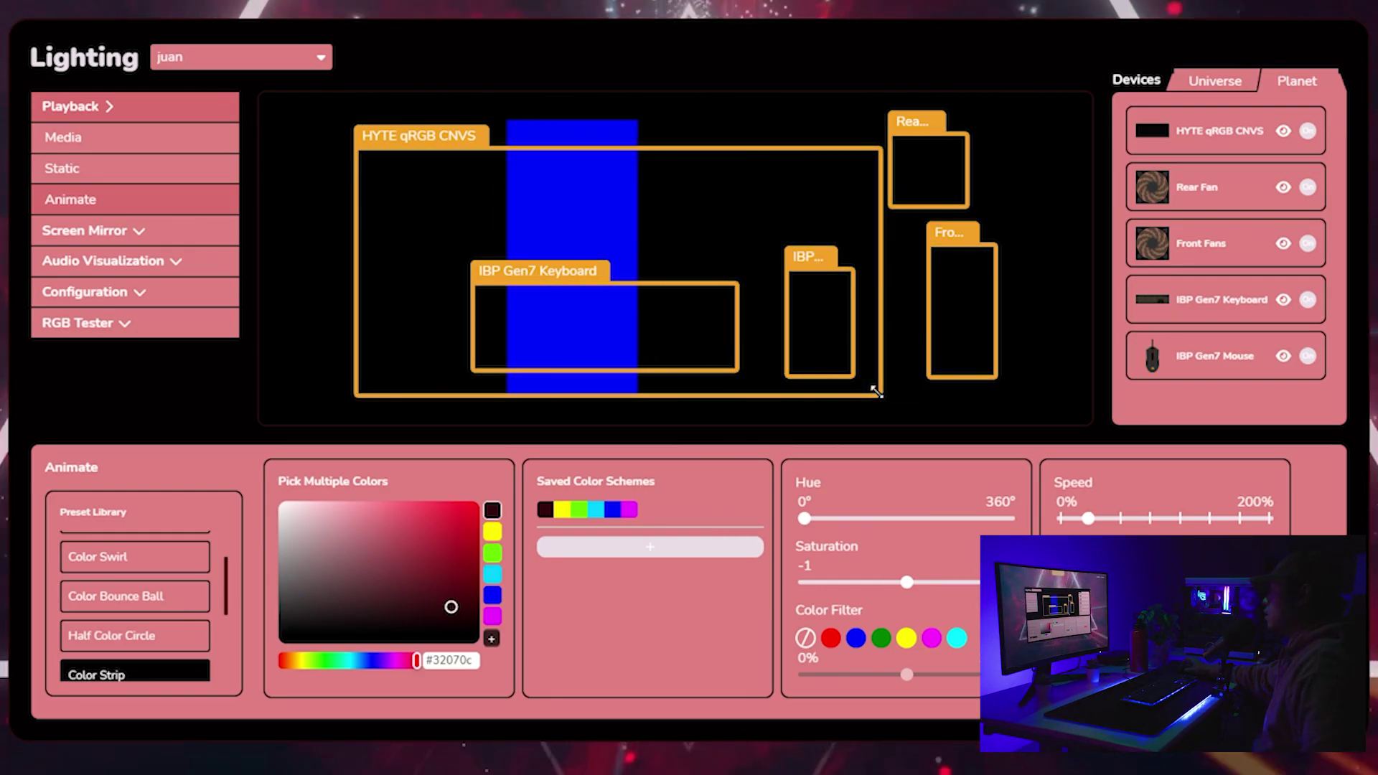
{"action": "left_click_drag", "start_coordinate": [817, 340], "coordinate": [808, 338]}
{"action": "left_click_drag", "start_coordinate": [665, 335], "coordinate": [640, 333]}
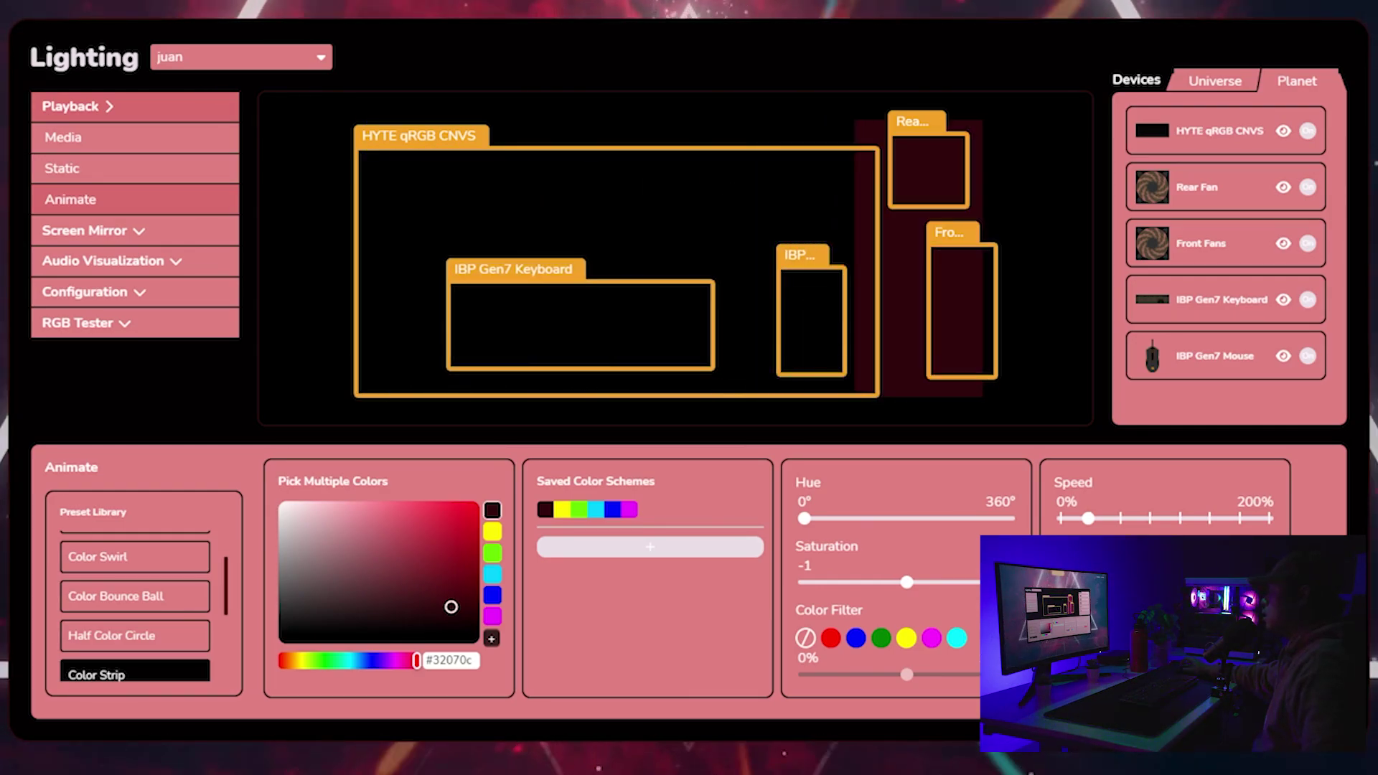
{"action": "left_click_drag", "start_coordinate": [953, 191], "coordinate": [960, 191]}
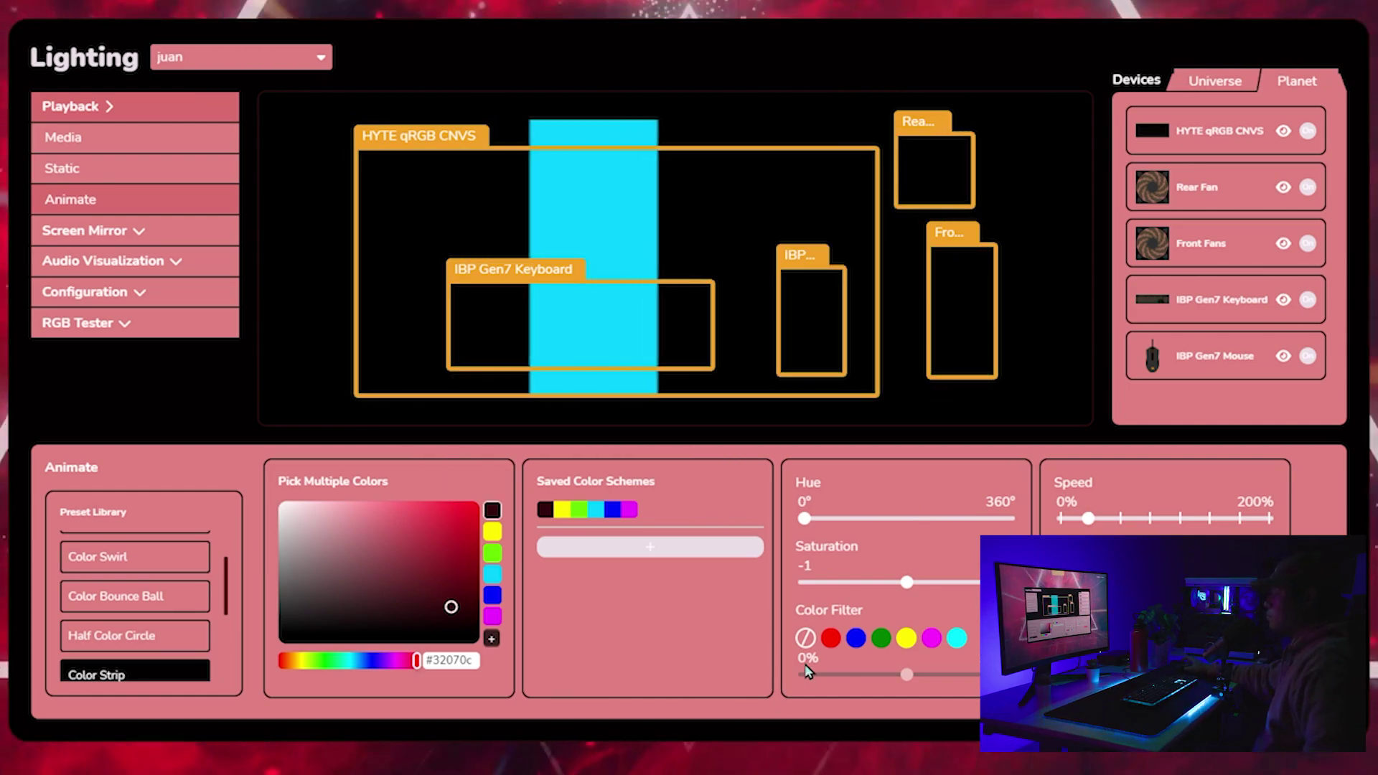
Try Screen Mirror lighting briefly, then switch to Audio Visualization with the Color Rotate preset
{"action": "left_click", "coordinate": [131, 232]}
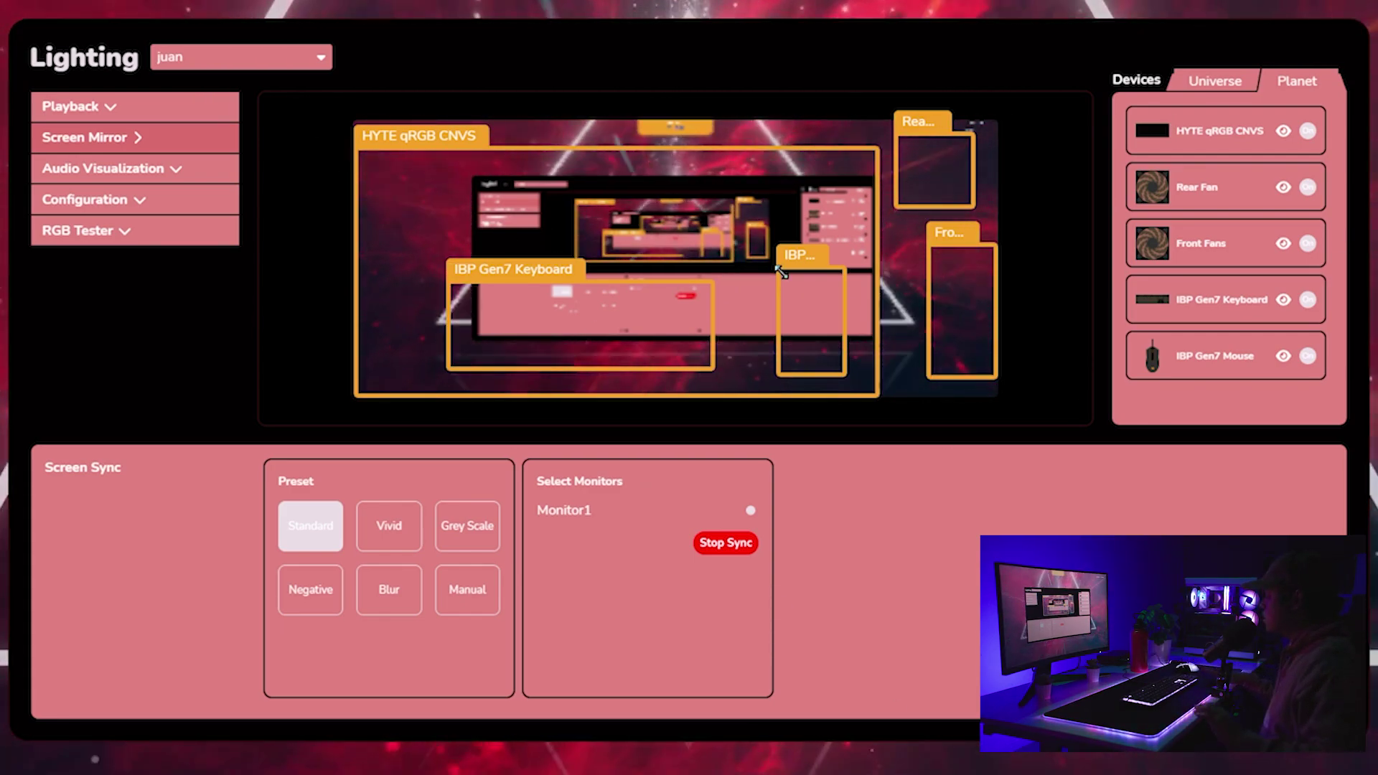
{"action": "left_click", "coordinate": [128, 169]}
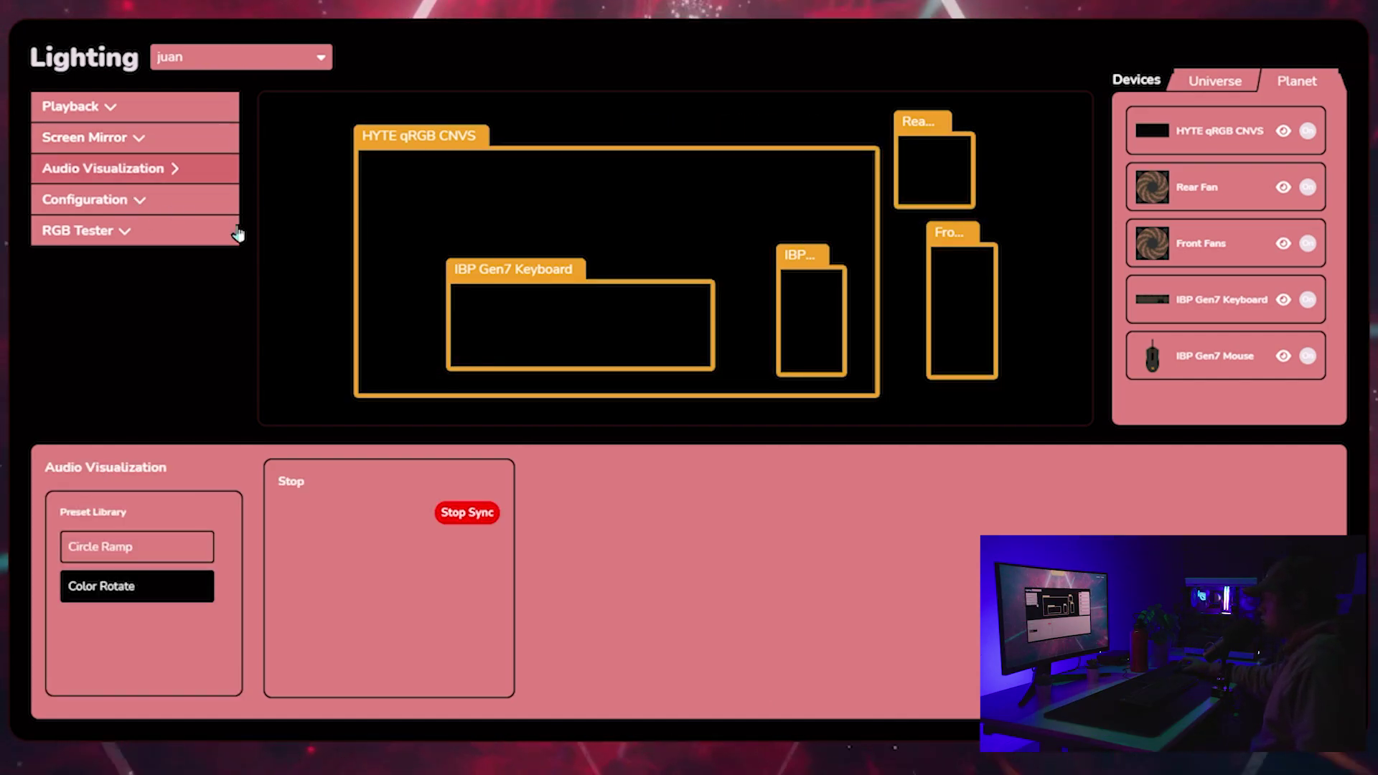
Look over the Configuration brightness curve and speed settings, then bring up the RGB Tester panel
{"action": "left_click", "coordinate": [140, 202]}
{"action": "left_click", "coordinate": [98, 234]}
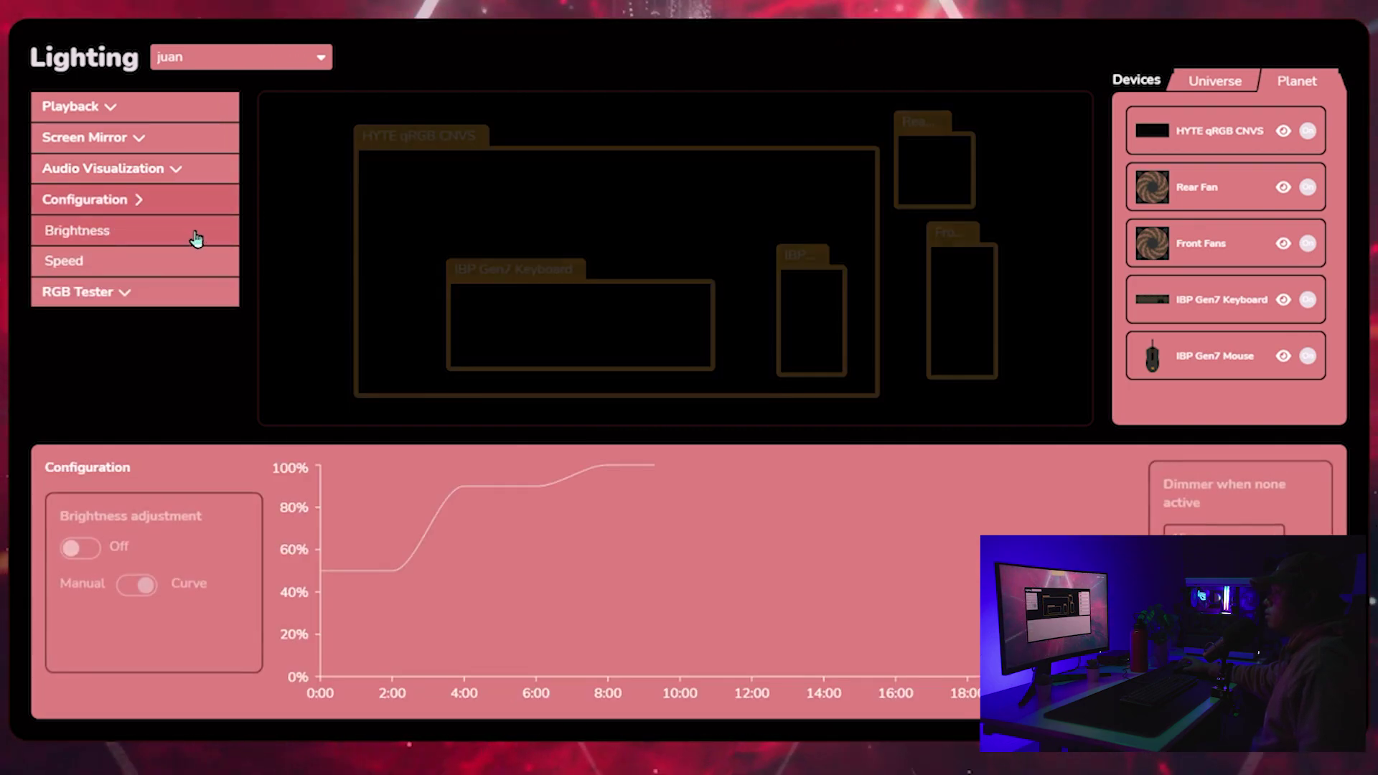
{"action": "left_click", "coordinate": [148, 261]}
{"action": "left_click", "coordinate": [138, 298]}
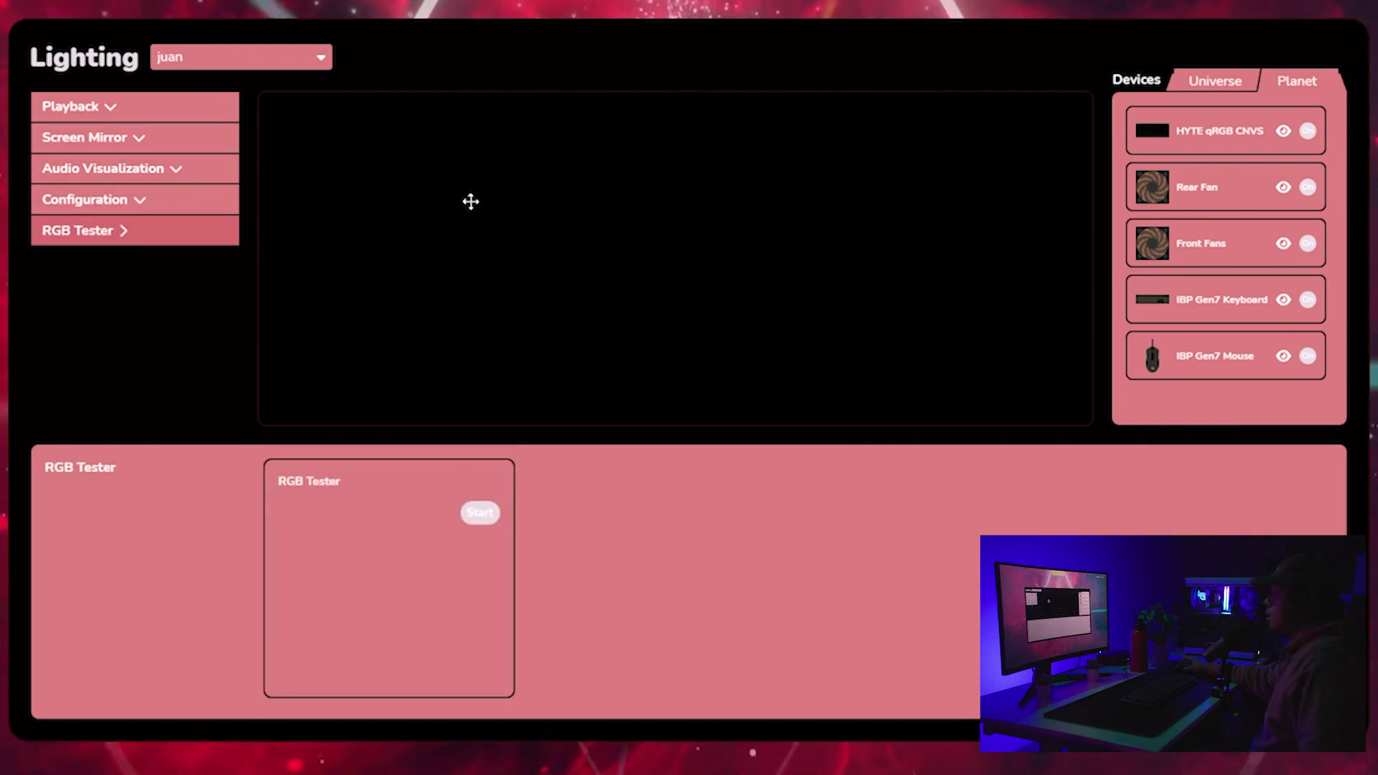